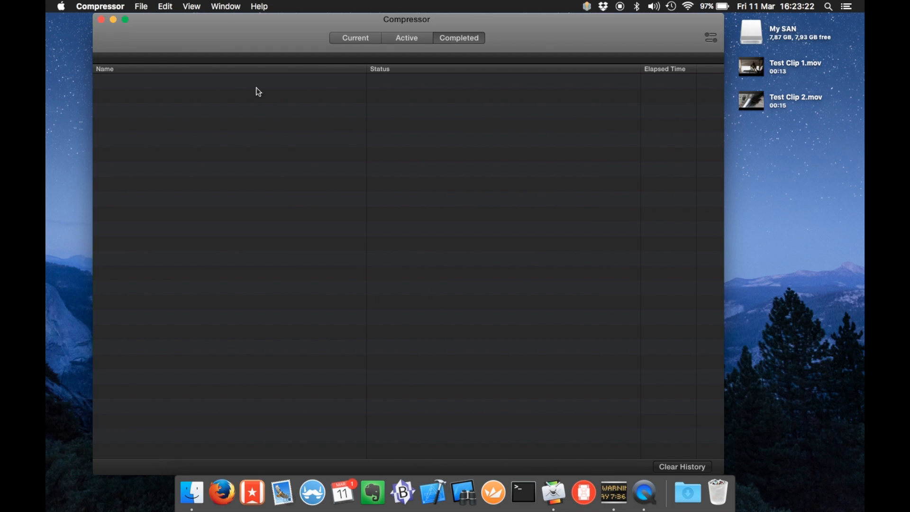
Browse Compressor's Advanced, Shared Computers and My Computer preference panels, then quit Compressor
left_click(115, 6)
left_click(110, 39)
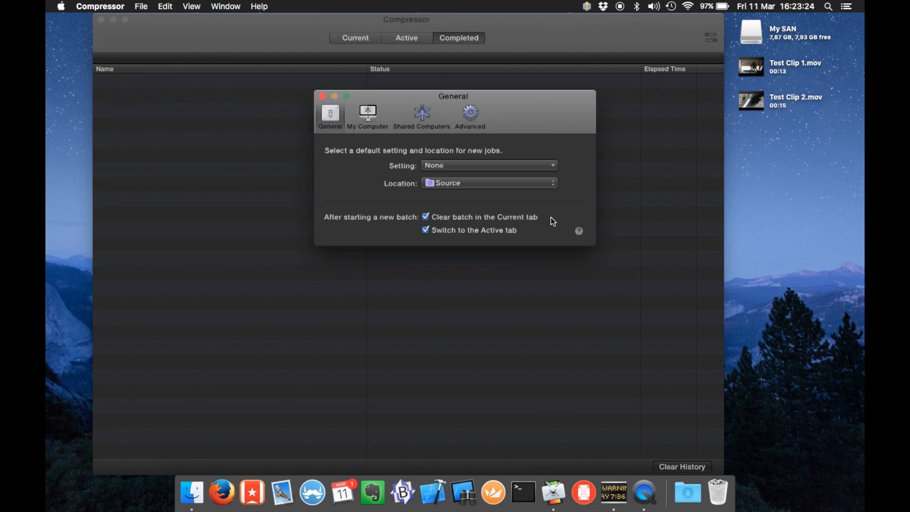
left_click(463, 123)
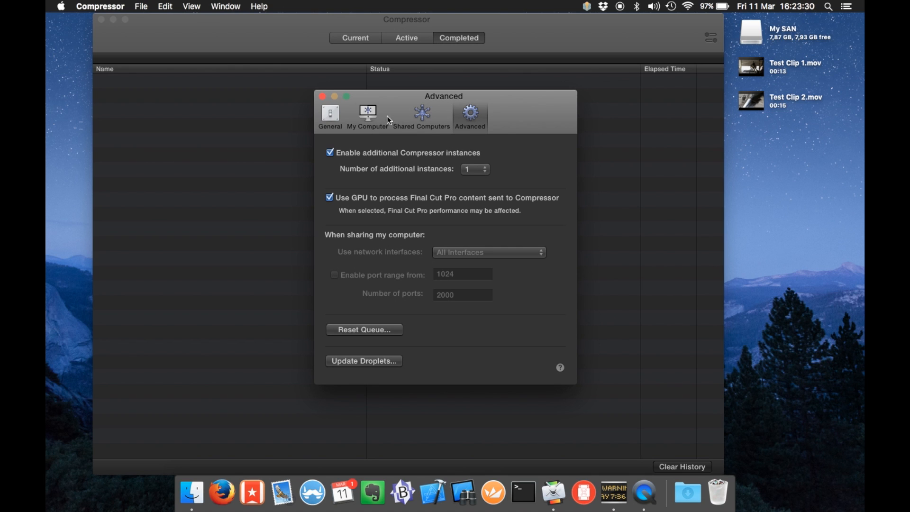
left_click(419, 114)
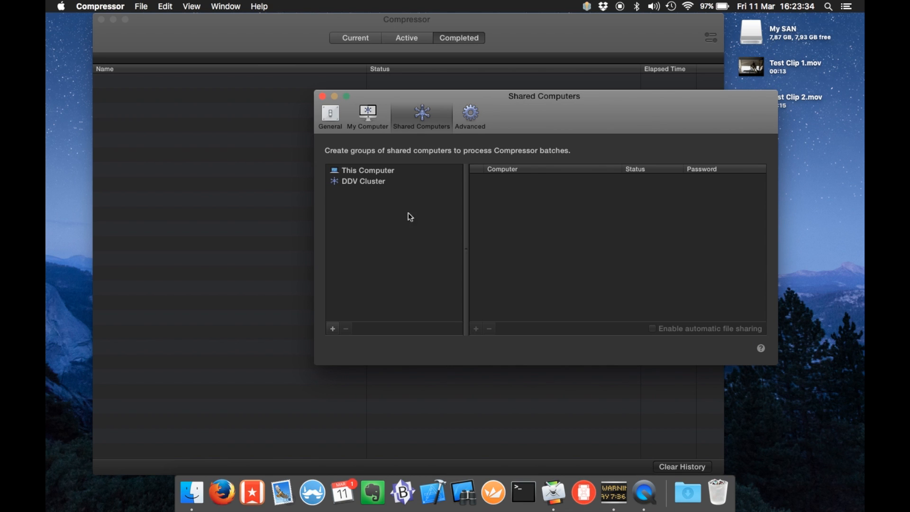
left_click(371, 124)
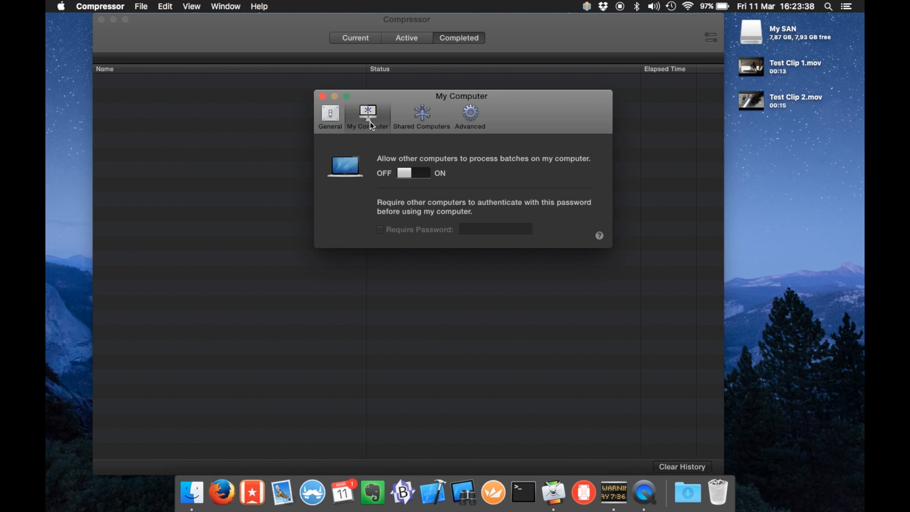
key("super+w")
key("super+q")
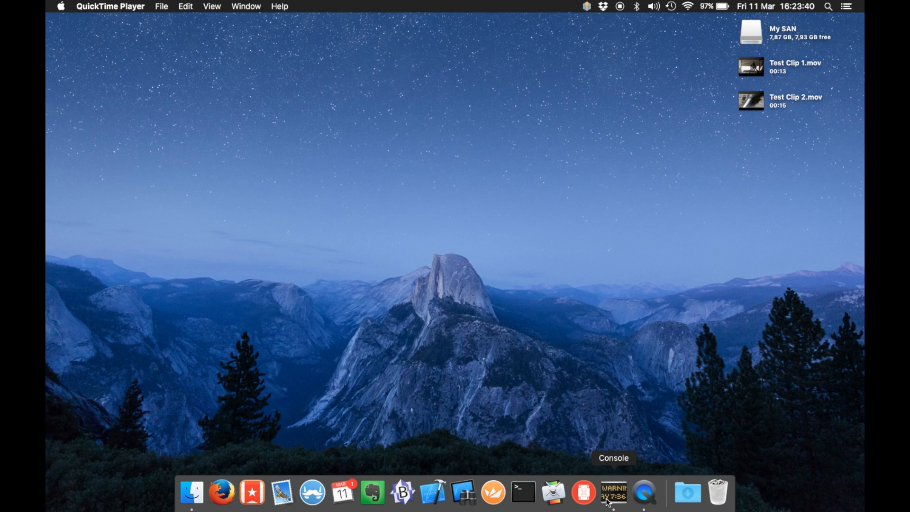
Launch Compressor Server and look through Workflow, Shares and Health Monitor, ending on Server Settings
left_click(584, 499)
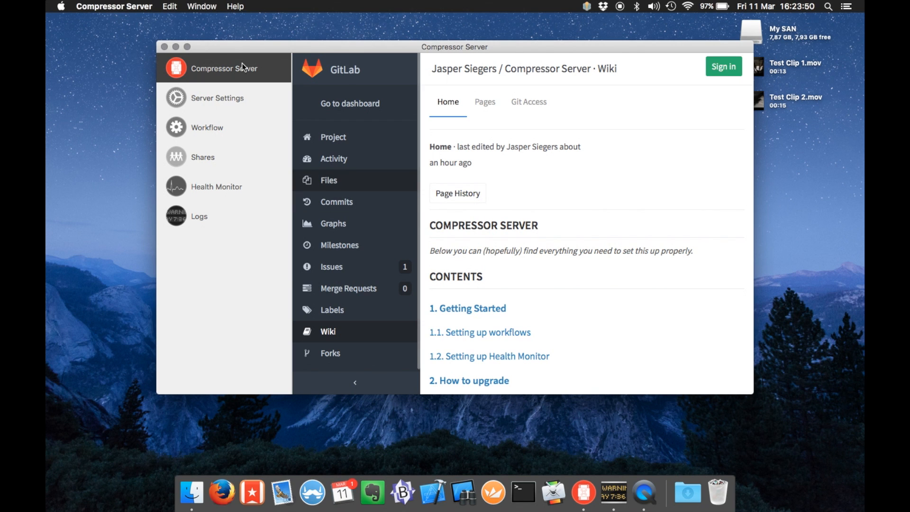
left_click(231, 98)
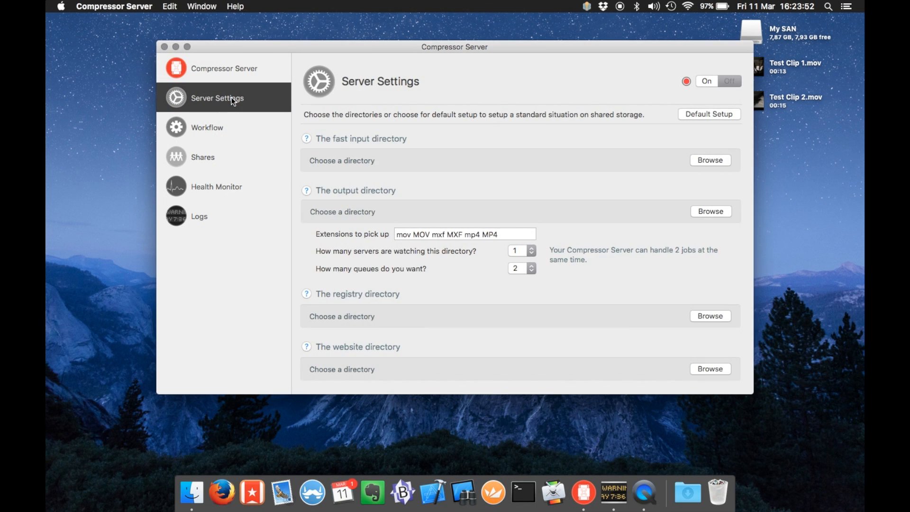
left_click(234, 126)
left_click(248, 157)
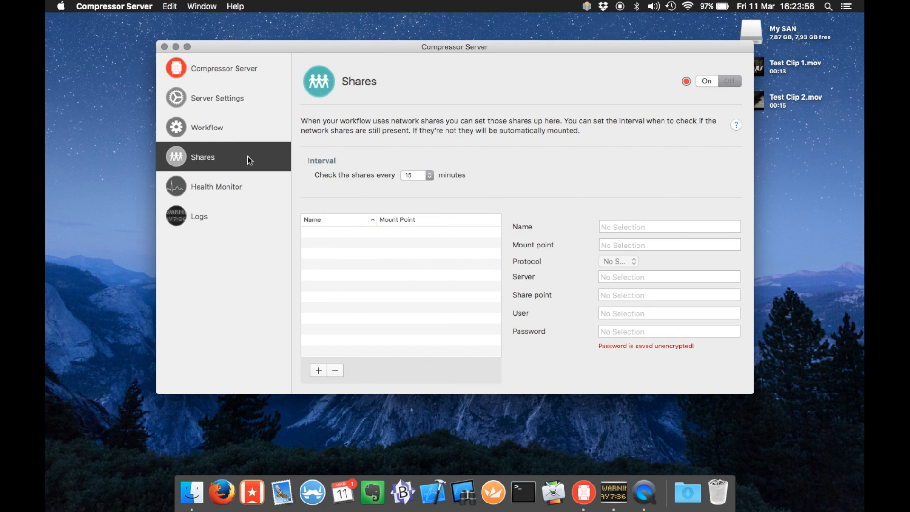
left_click(251, 187)
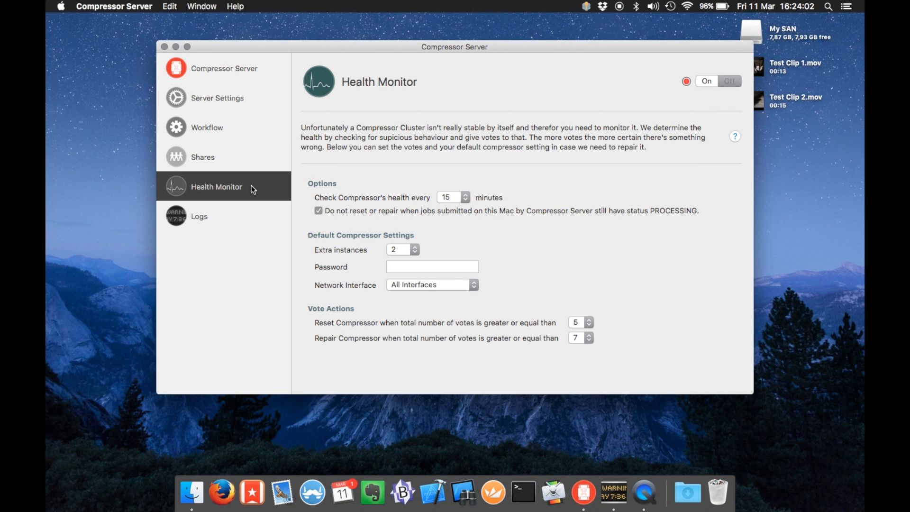
left_click(220, 98)
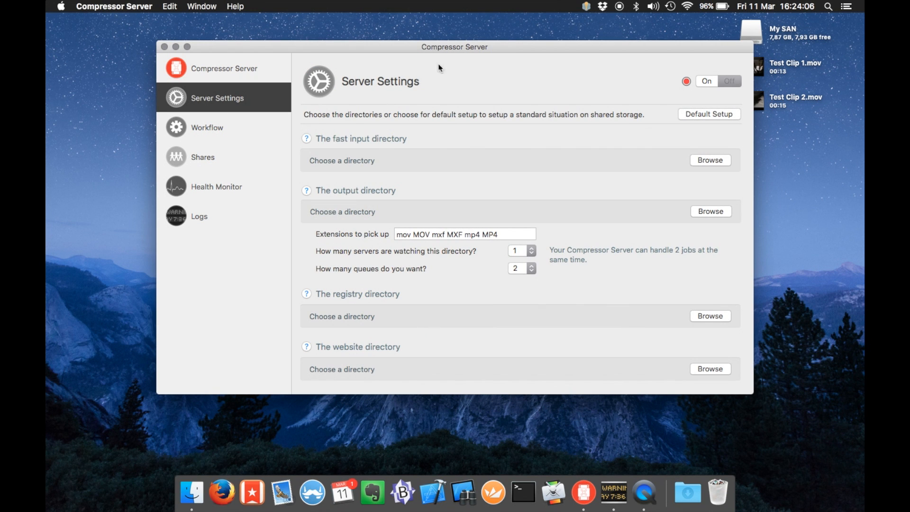
Open the empty My SAN volume in a Finder window placed behind Compressor Server
left_click_drag(505, 47, 473, 50)
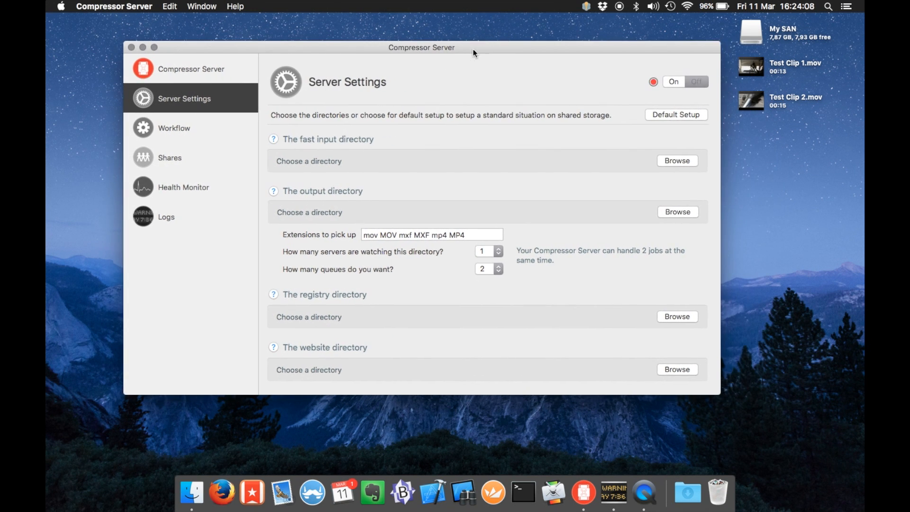
double_click(746, 32)
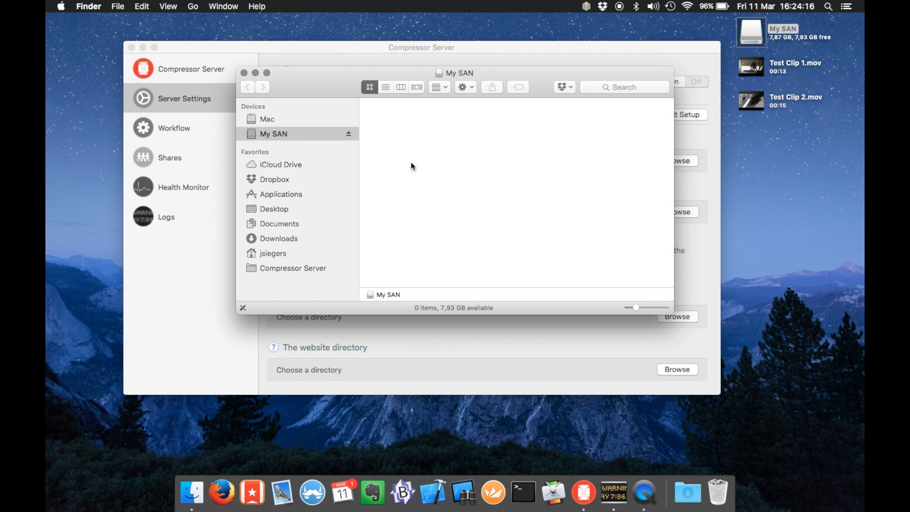
left_click_drag(308, 84, 395, 197)
left_click(467, 113)
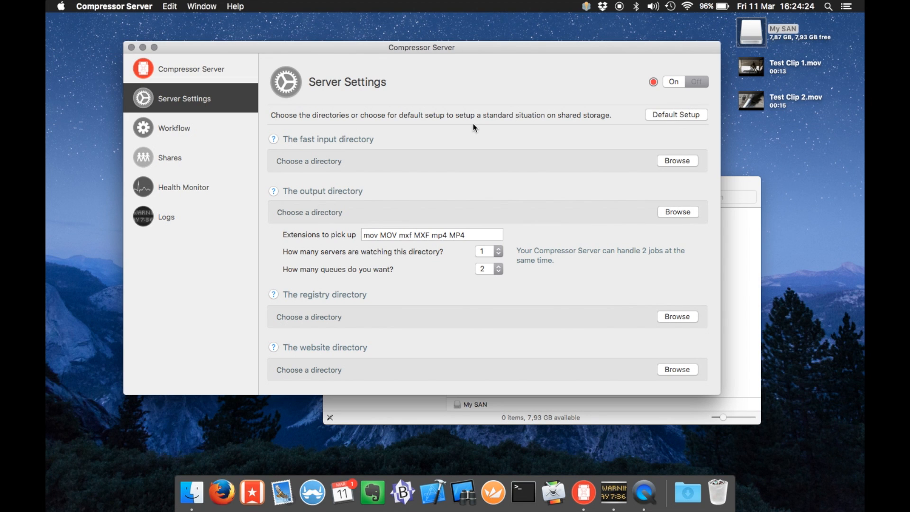
Start Default Setup and choose My SAN as its shared volume
left_click(670, 116)
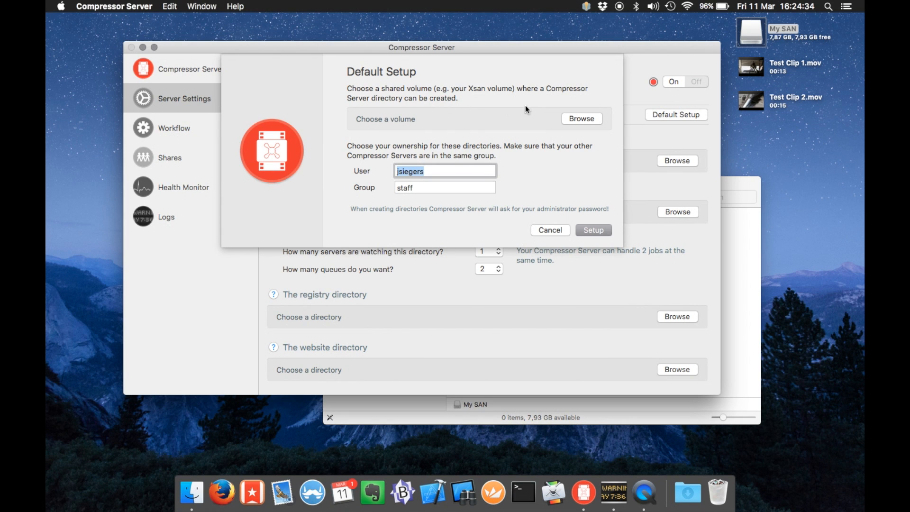
left_click(578, 120)
left_click(296, 147)
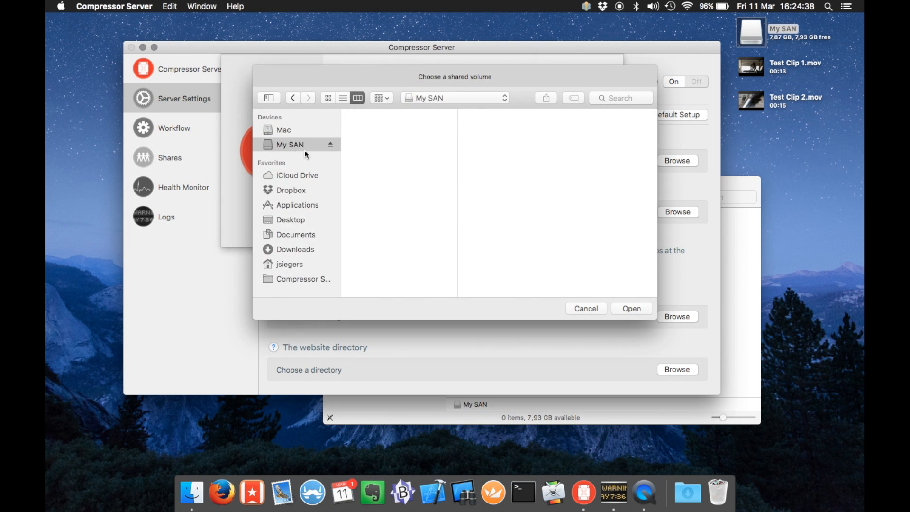
left_click(625, 308)
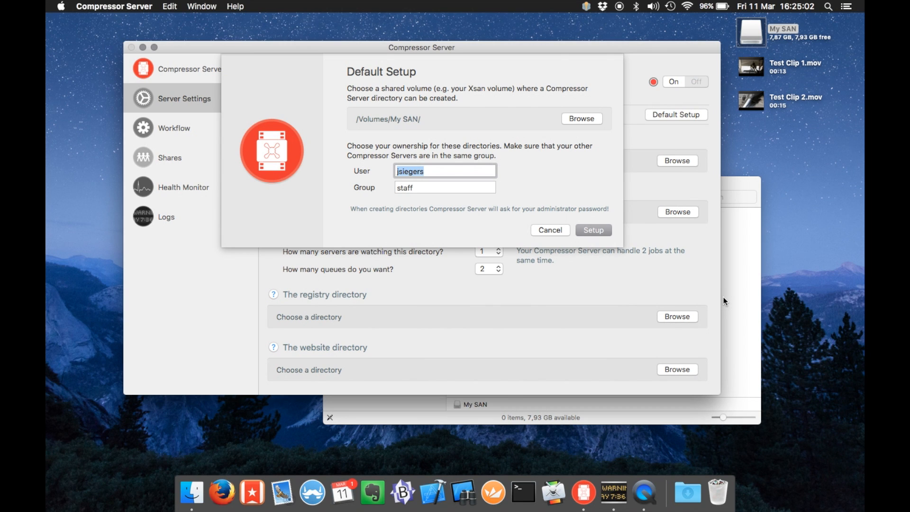
Run the default setup with group staff, entering the administrator password
left_click(475, 188)
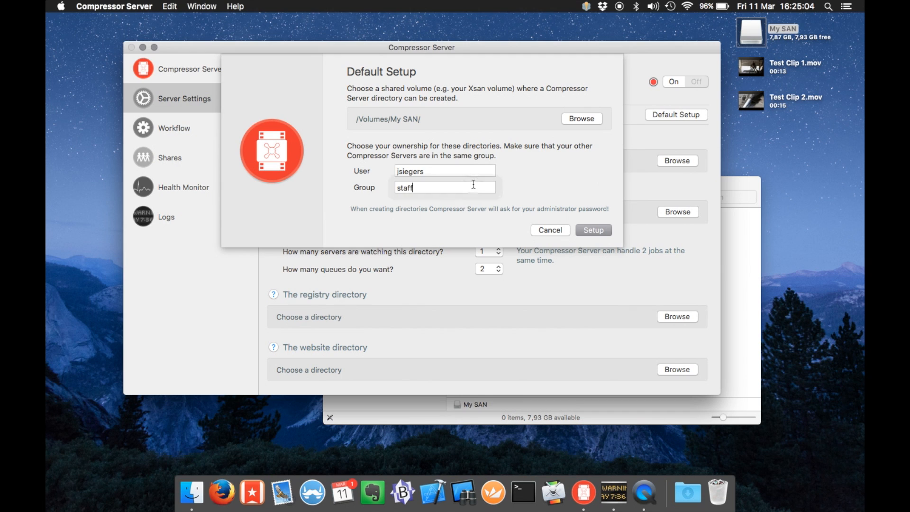
left_click(447, 171)
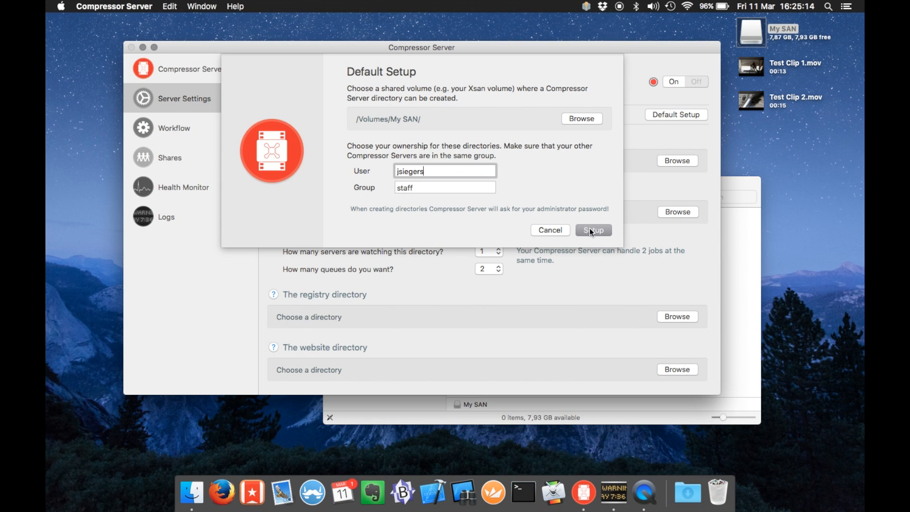
left_click(734, 291)
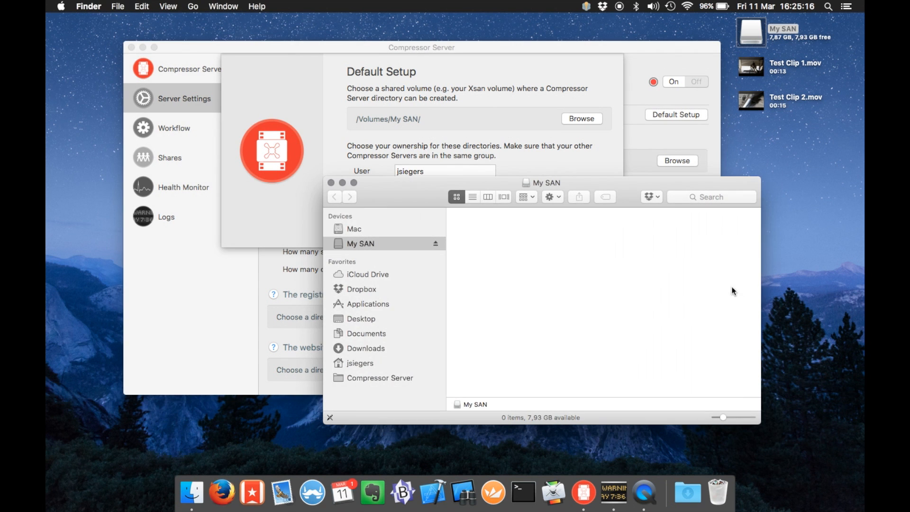
left_click_drag(394, 195, 458, 215)
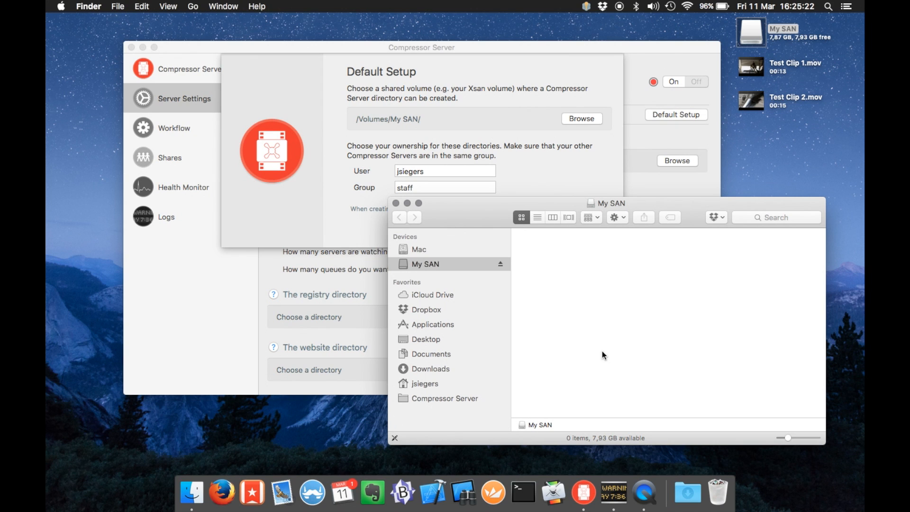
left_click(553, 155)
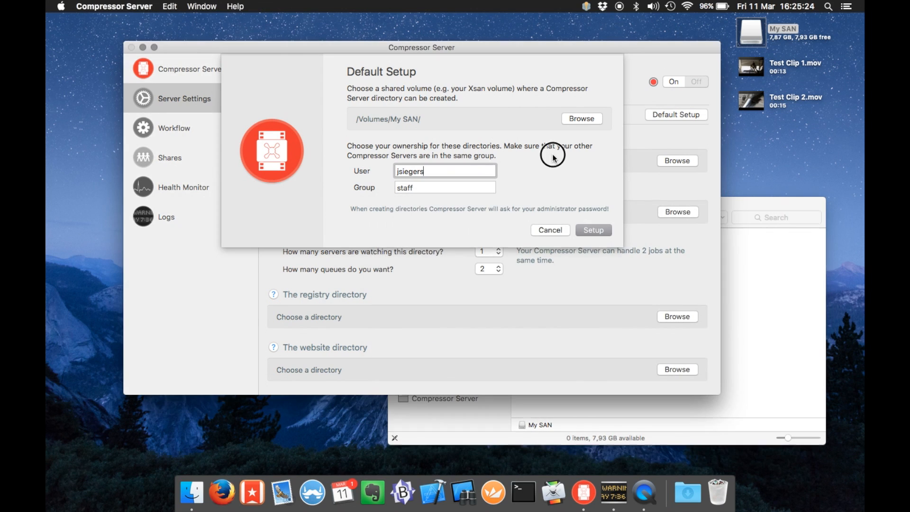
left_click(590, 230)
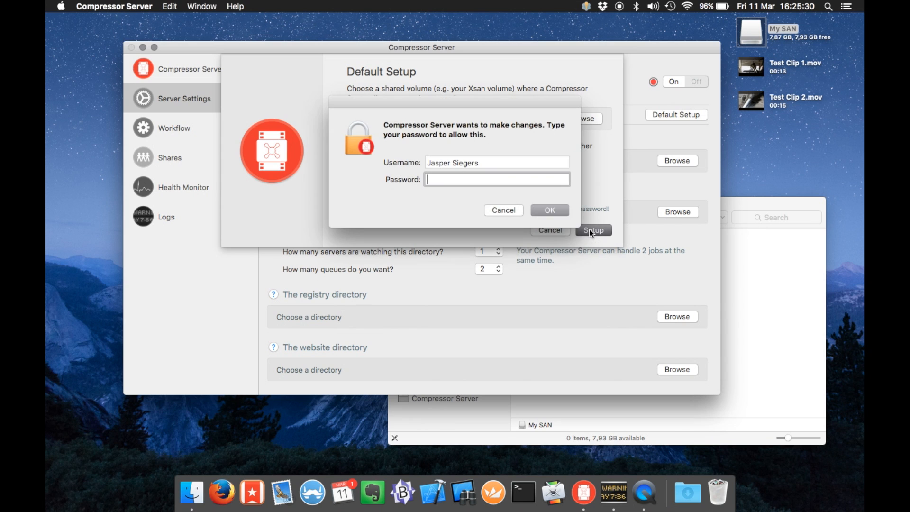
type("••••••••••••••••")
Confirm the password, then view My SAN in columns showing Compressor Server and its Compressor Settings subfolder
key("Return")
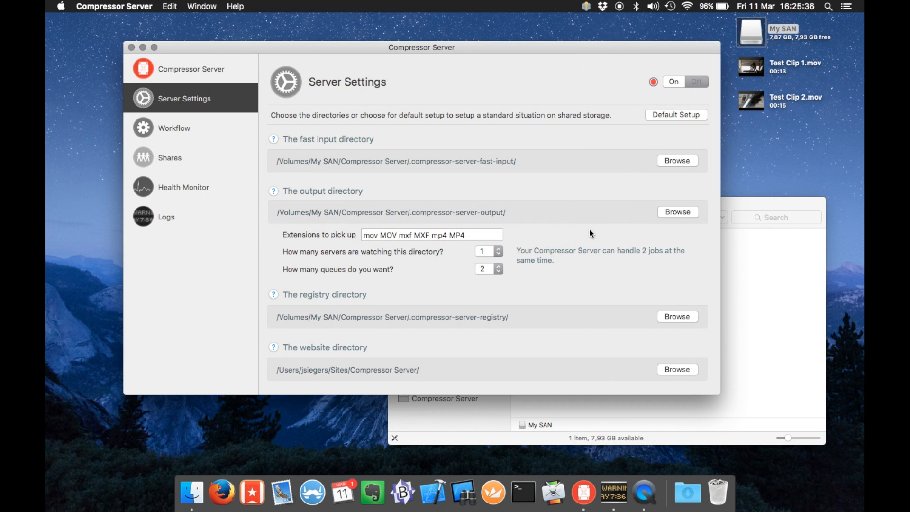
left_click(772, 314)
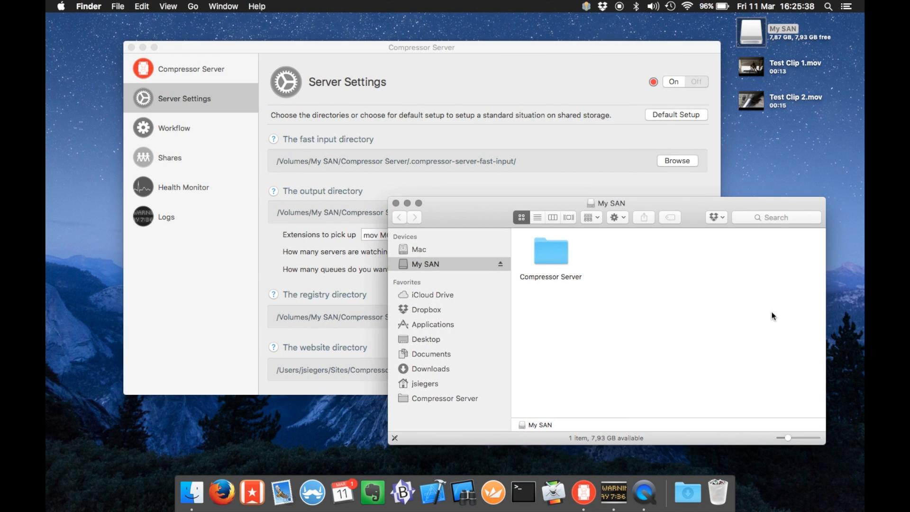
left_click(553, 217)
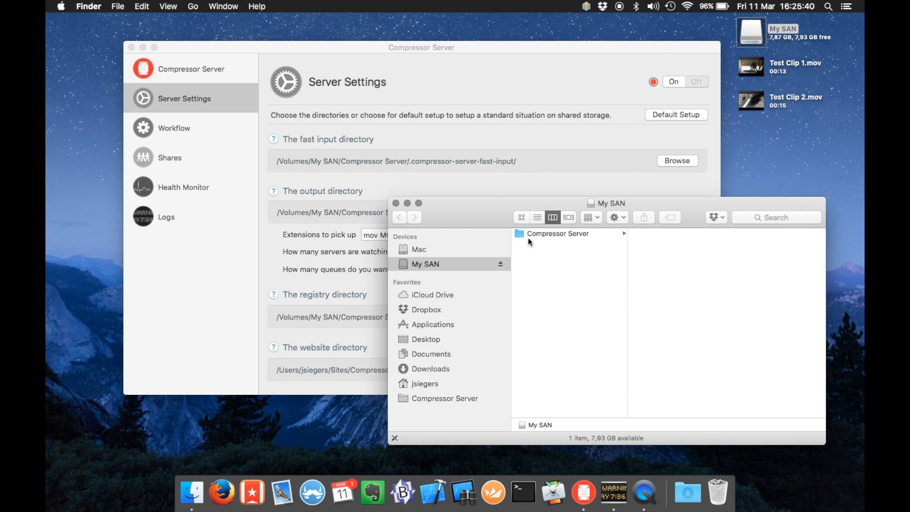
left_click(542, 237)
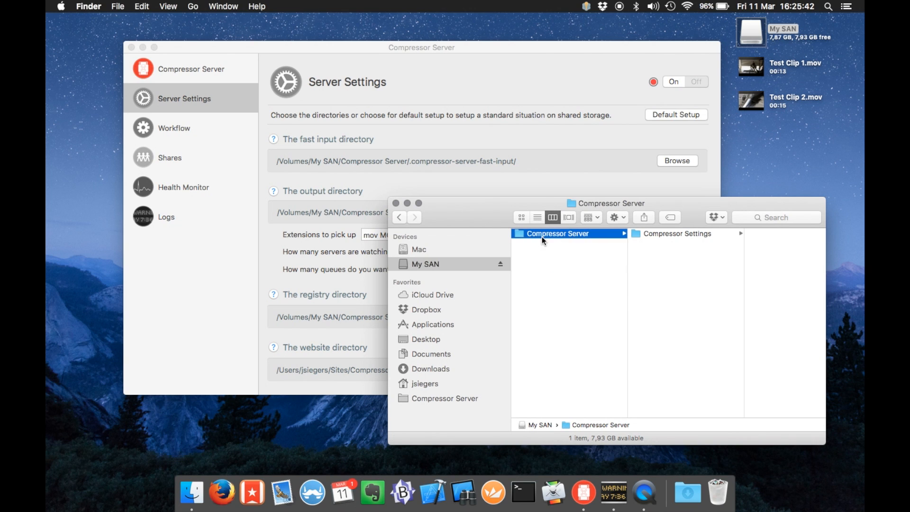
key("Right")
key("Left")
left_click_drag(477, 214, 514, 359)
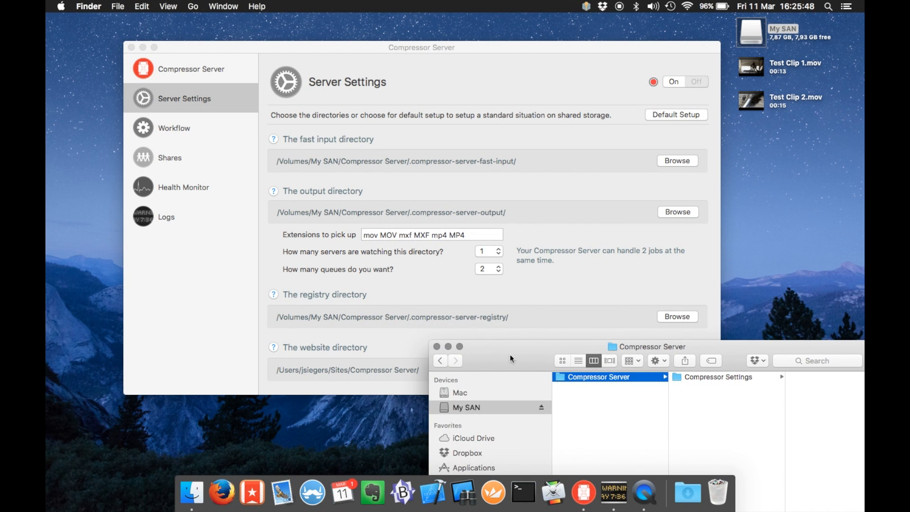
left_click(326, 178)
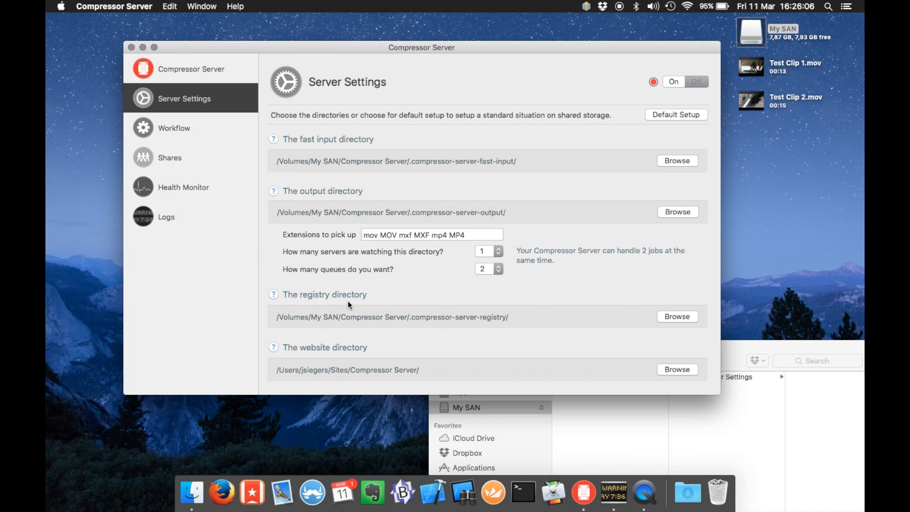
left_click(274, 192)
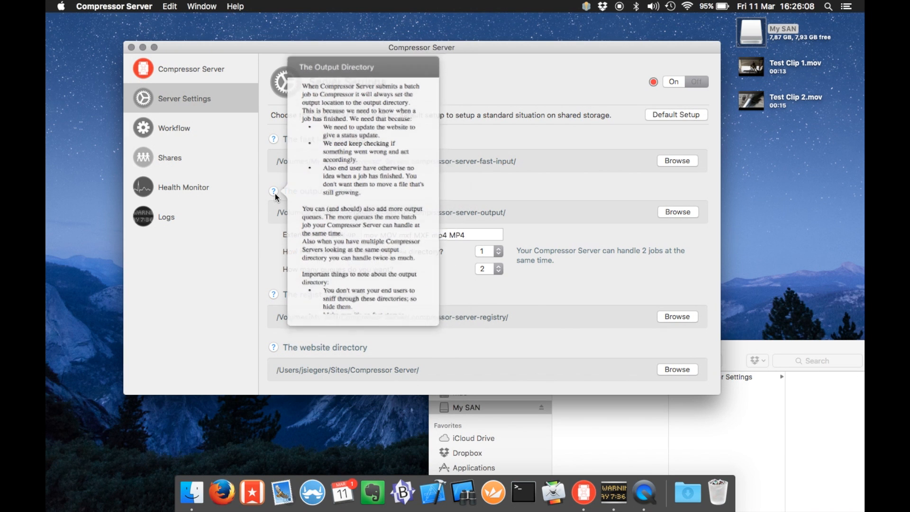
scroll(390, 257, "down", 5)
scroll(390, 257, "up", 5)
left_click(274, 296)
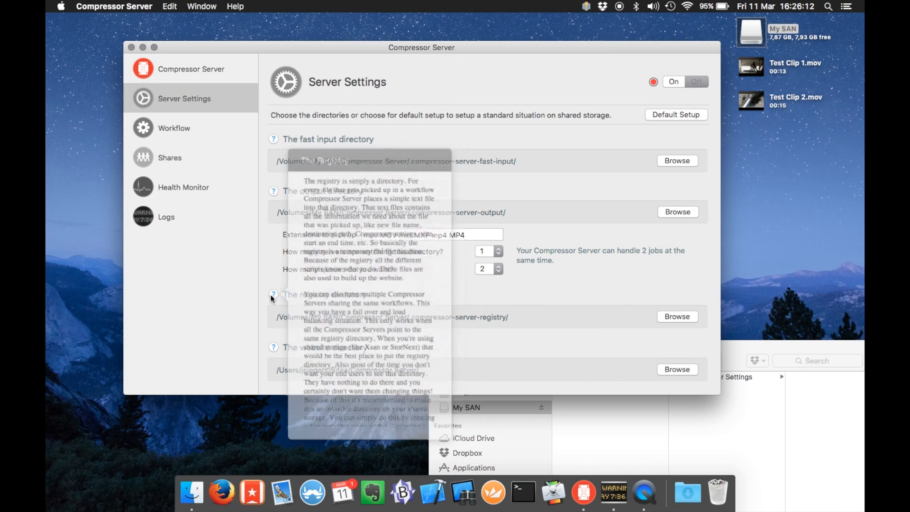
left_click(275, 296)
scroll(341, 284, "down", 5)
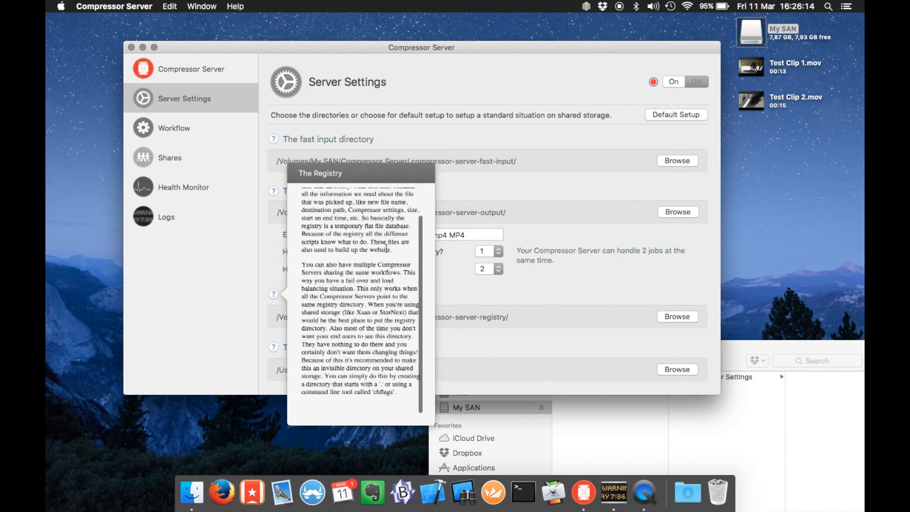
left_click(506, 318)
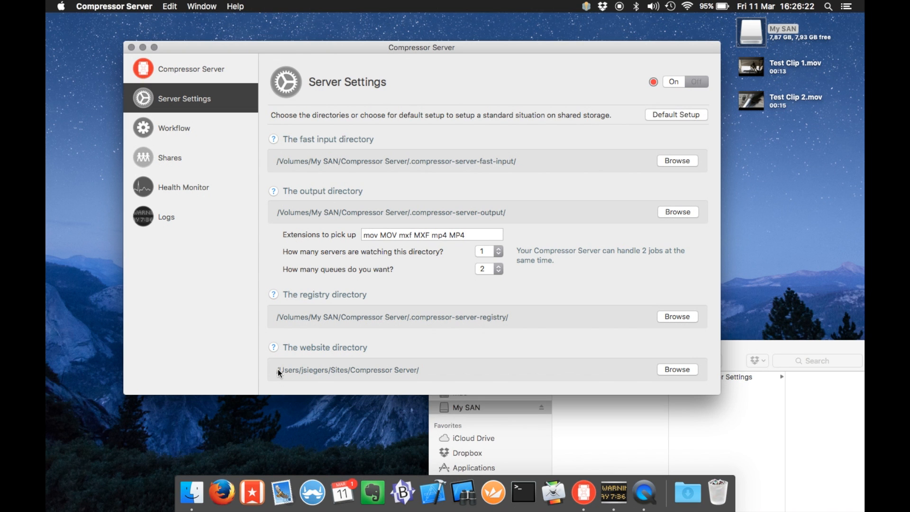
left_click_drag(740, 354, 610, 125)
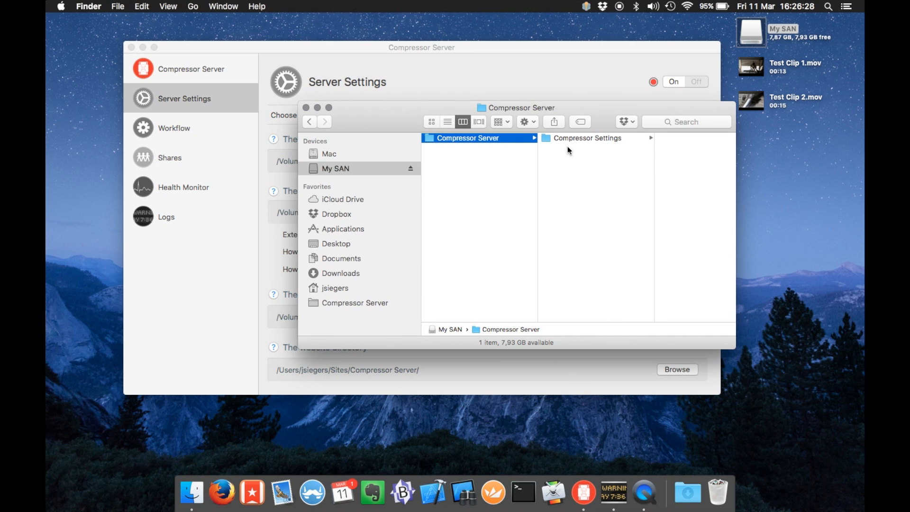
left_click(594, 138)
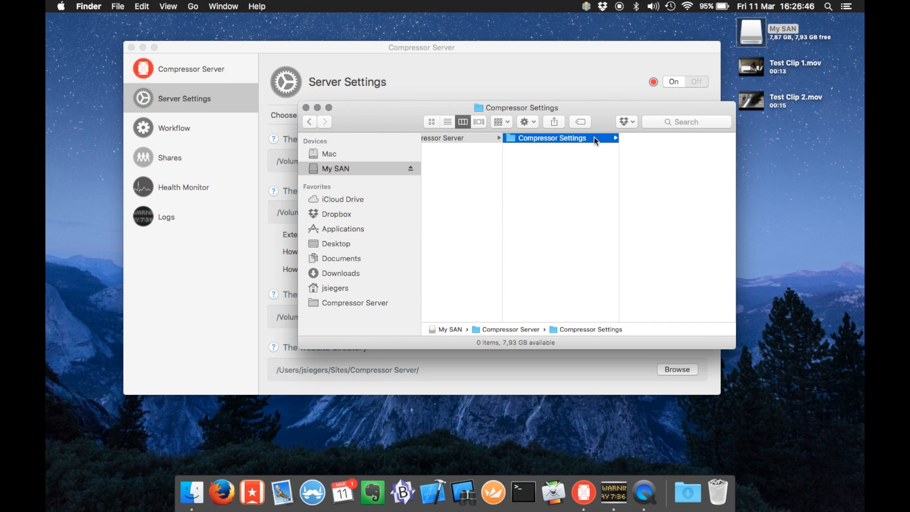
scroll(579, 183, "left", 3)
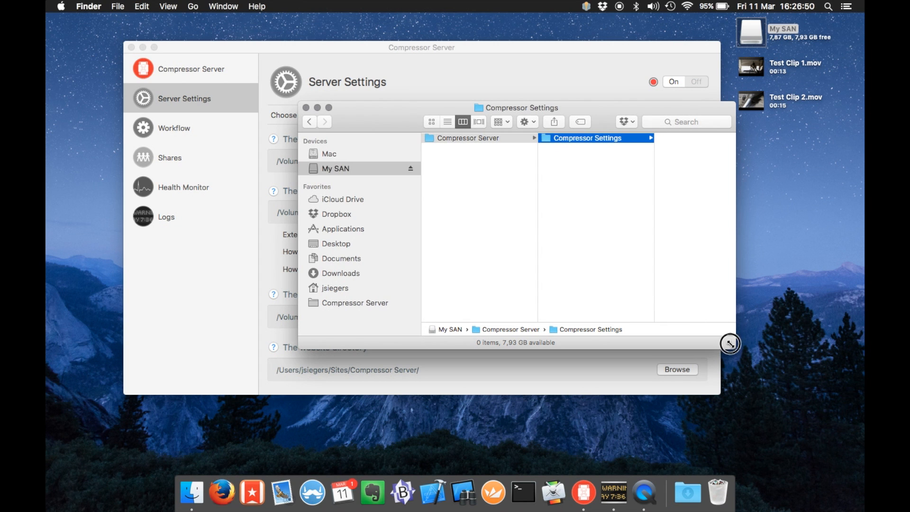
left_click_drag(731, 344, 786, 390)
left_click_drag(385, 123, 457, 286)
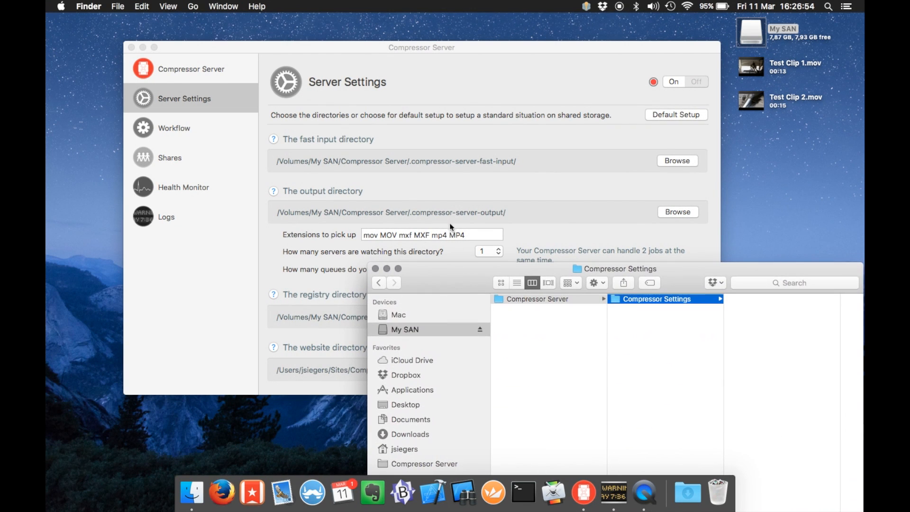
left_click(427, 180)
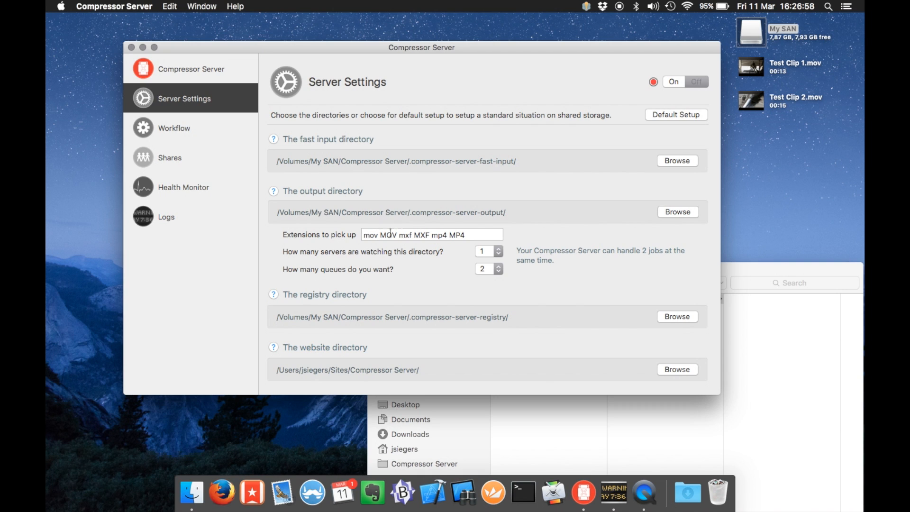
Review the Extensions field, selecting the MP4 entry among mov, MOV, mxf, MXF, mp4, MP4
left_click(474, 235)
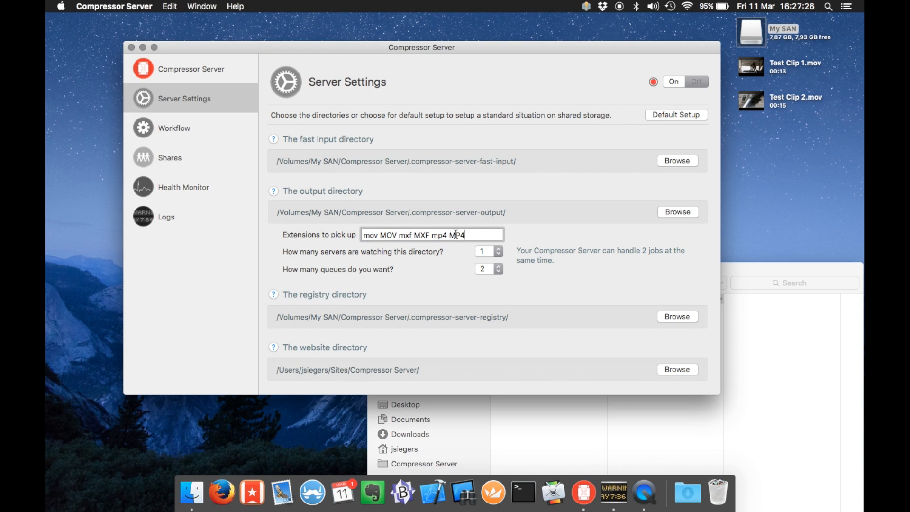
left_click(456, 236)
double_click(457, 234)
Keep one watching server and set the number of queues to 3
left_click(499, 255)
left_click(500, 254)
left_click(499, 269)
left_click(493, 281)
Set queues back to 2, briefly try two watching servers, then return to one
left_click(482, 271)
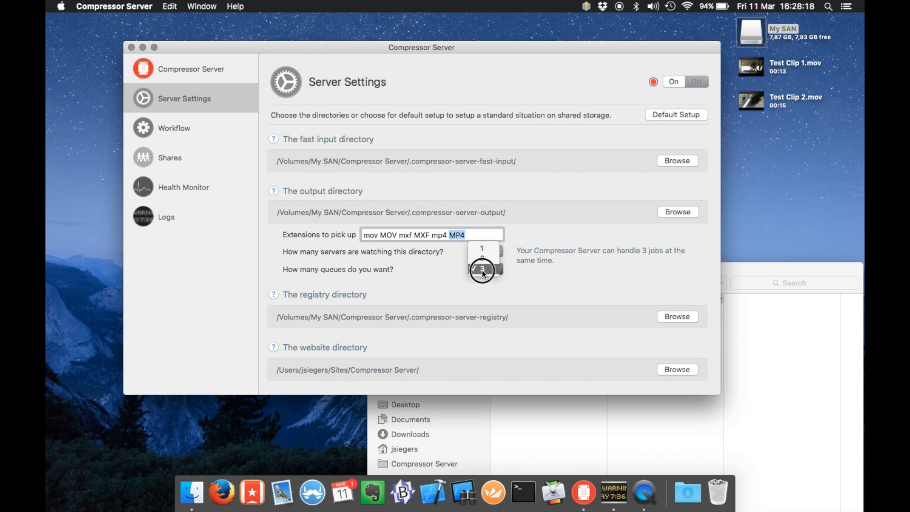
left_click(484, 262)
left_click(494, 251)
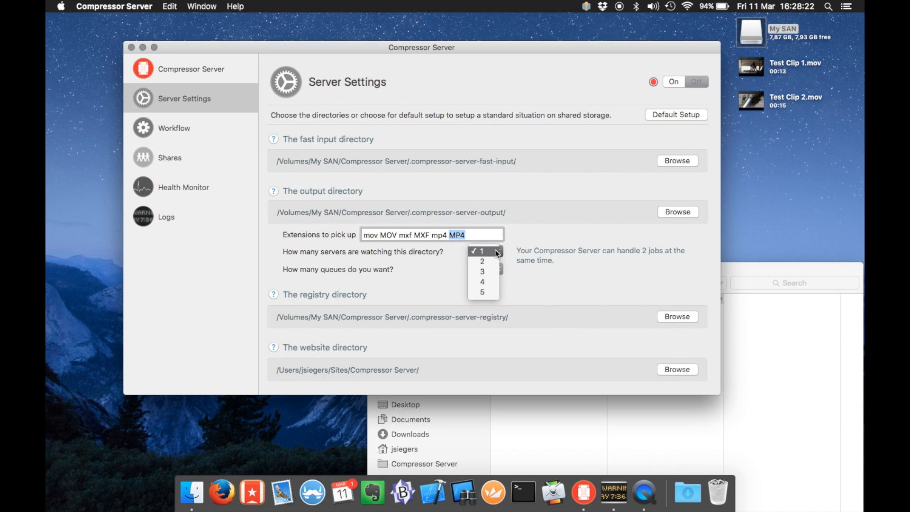
left_click(495, 260)
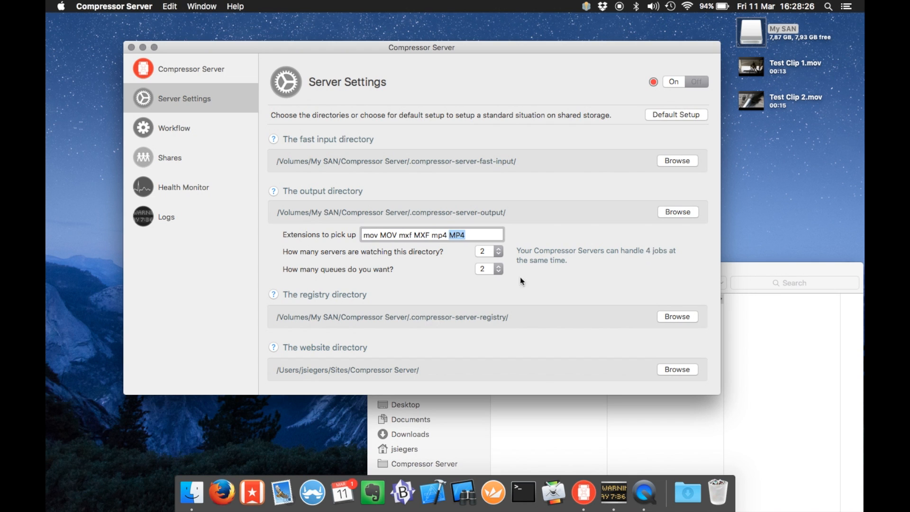
left_click(486, 252)
left_click(489, 241)
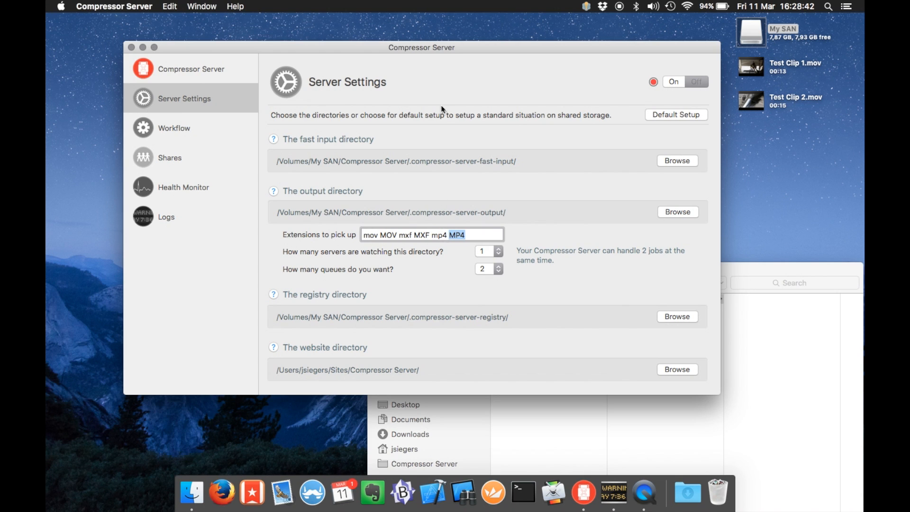
Show the empty Workflow list, then create a new folder inside Compressor Server on My SAN
left_click(169, 127)
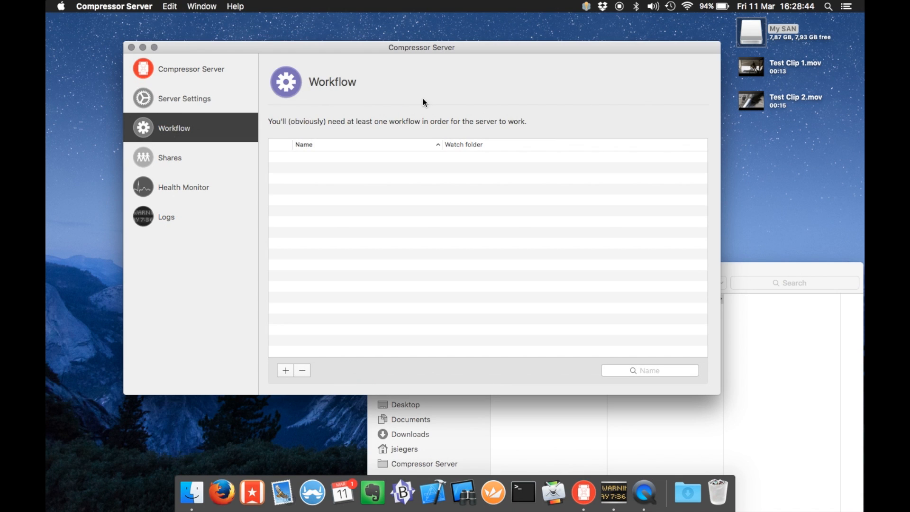
left_click(739, 269)
left_click_drag(685, 278, 508, 172)
key("Left")
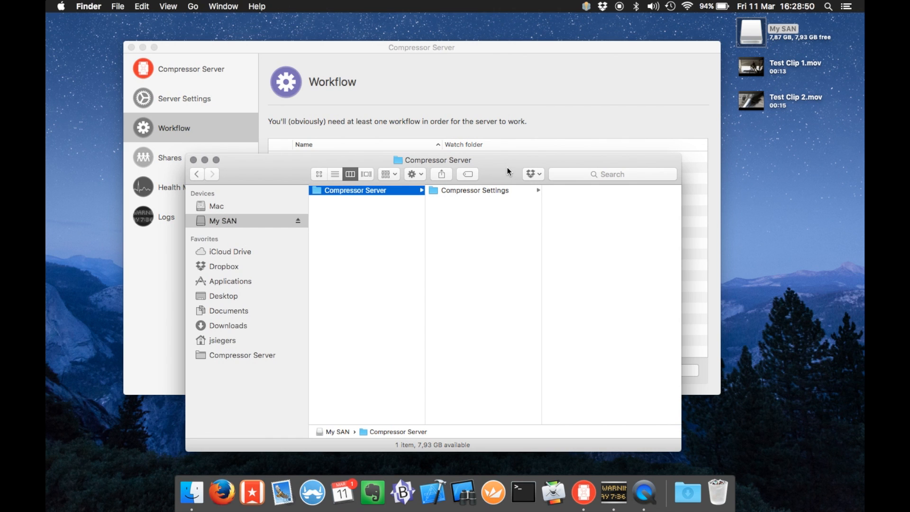
key("shift+super+n")
Name the new folder ProRes422 and create an IN subfolder inside it
type("Pro")
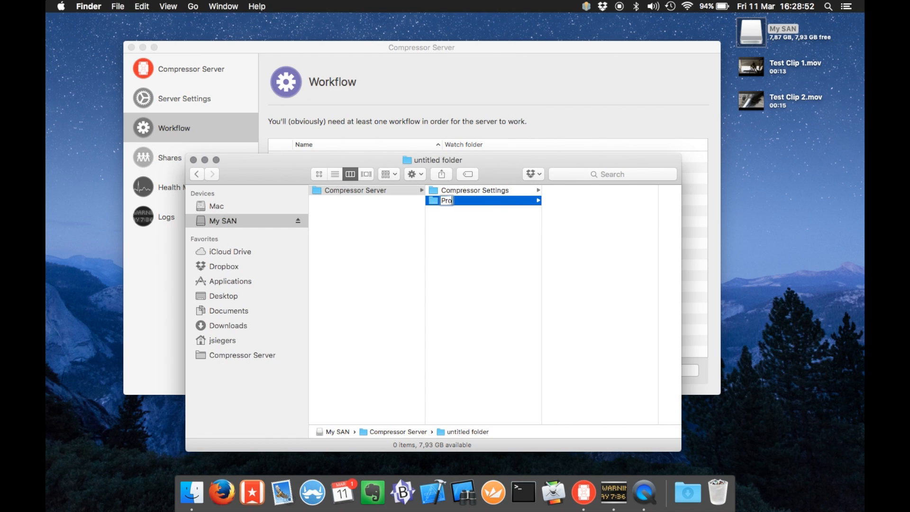
type("Res422")
key("Return")
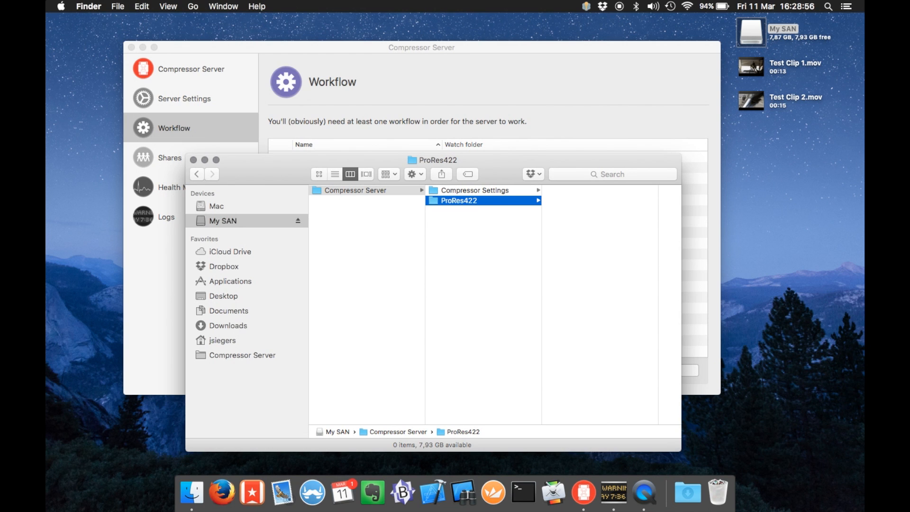
key("shift+super+n")
type("IN")
key("Return")
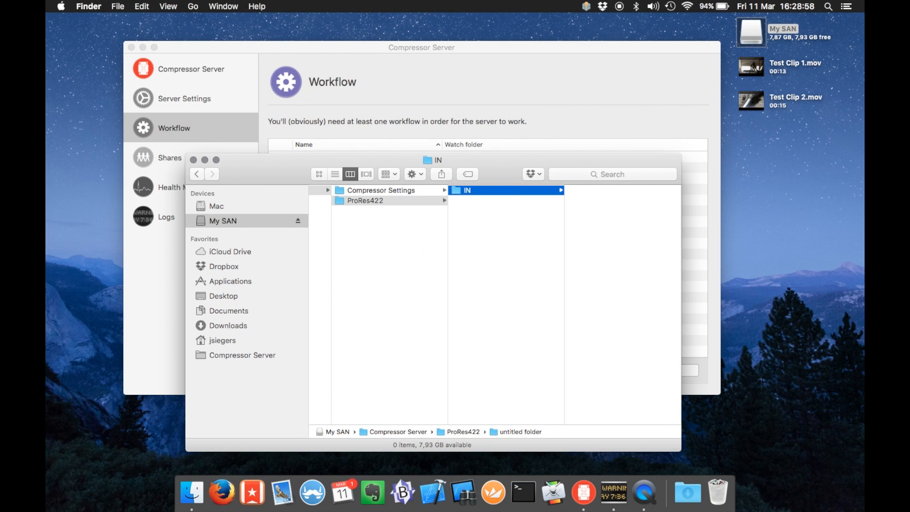
key("Left")
Add an OUT subfolder beside IN within ProRes422
key("shift+super+n")
type("OUT")
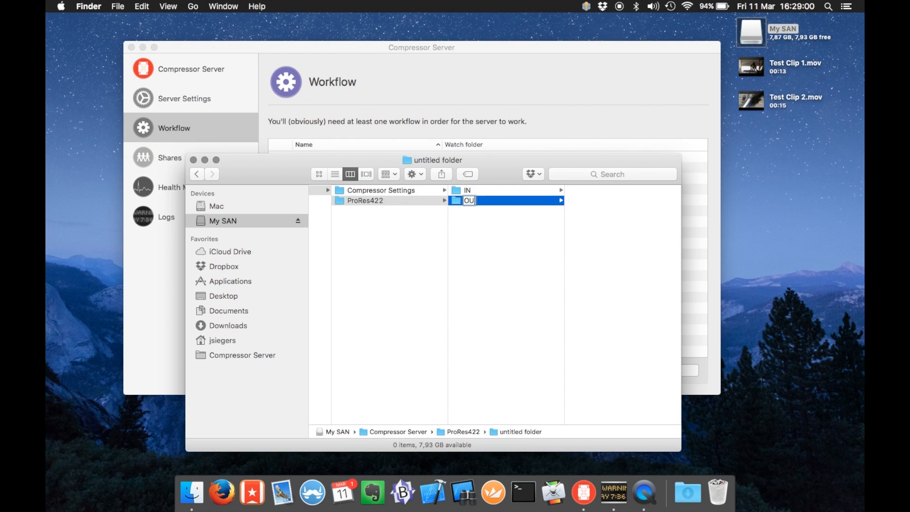
key("Return")
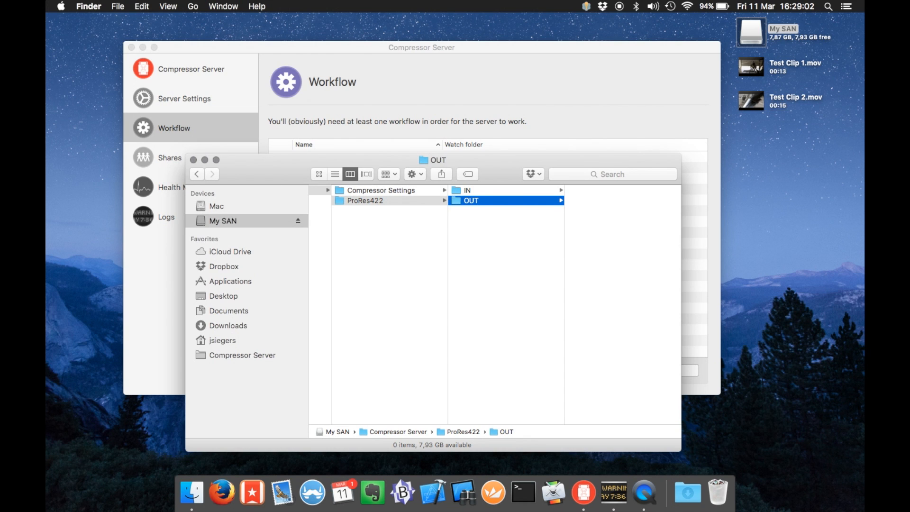
key("Up")
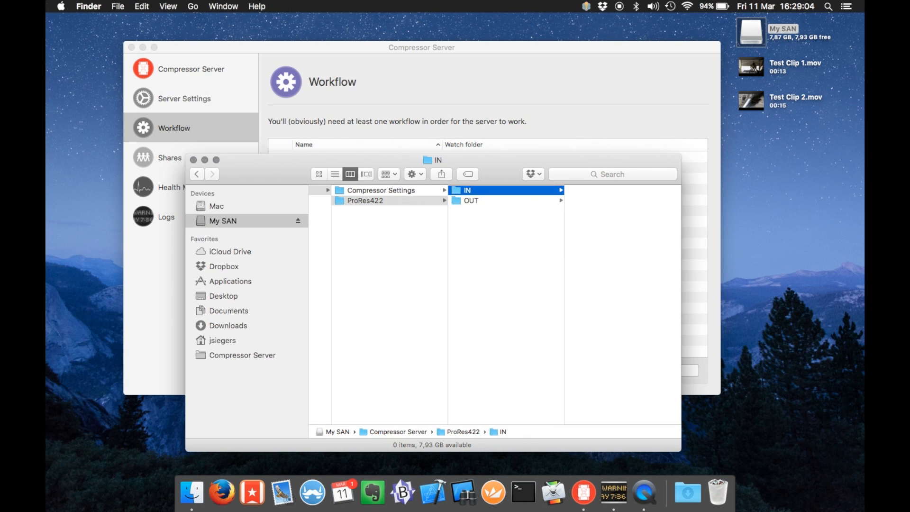
key("Down")
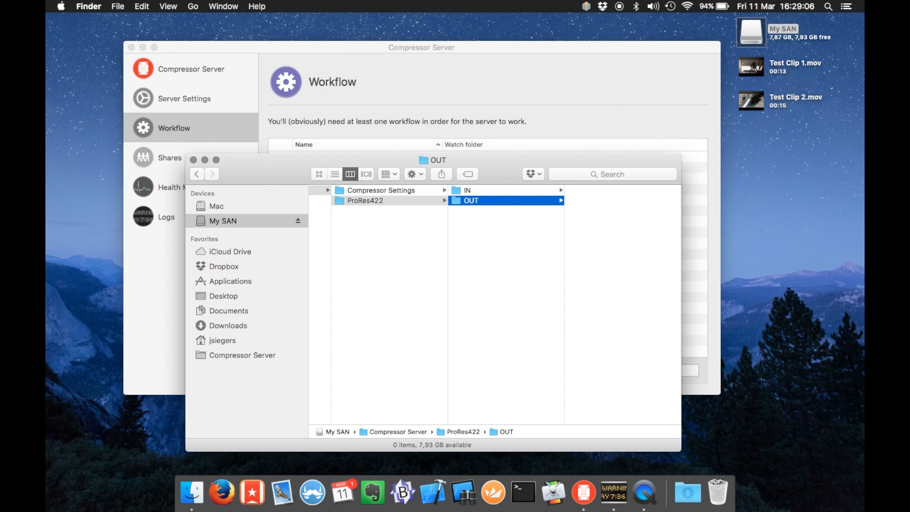
key("Left")
key("Up")
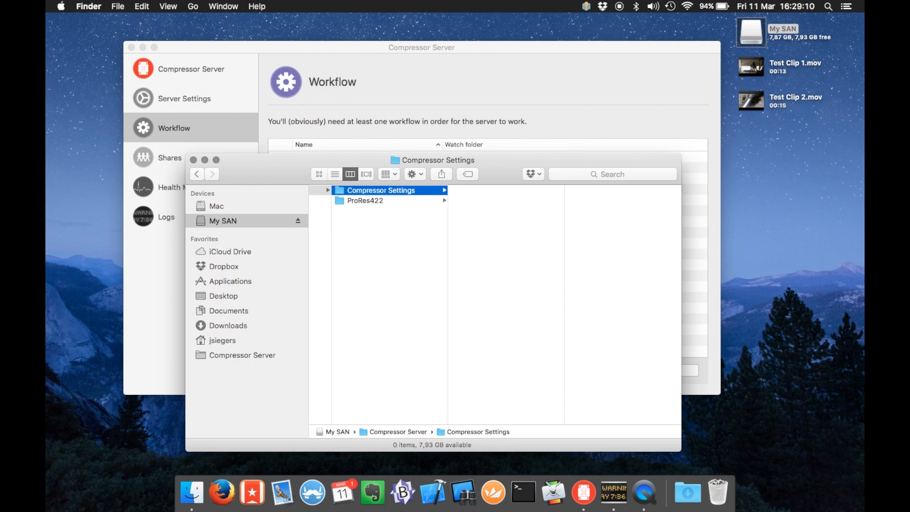
Drag Apple ProRes 422 from Compressor into My SAN's Compressor Settings folder as a .cmprstng file, then quit Compressor
left_click(553, 492)
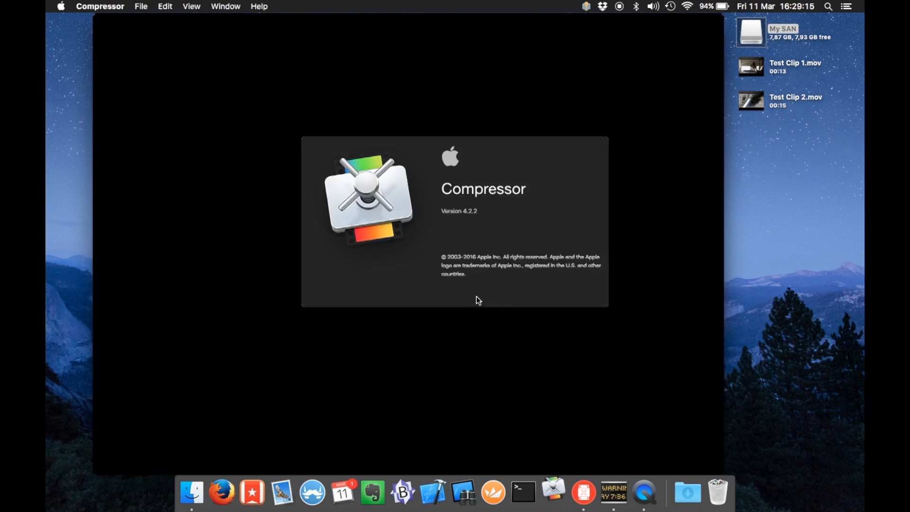
left_click(351, 40)
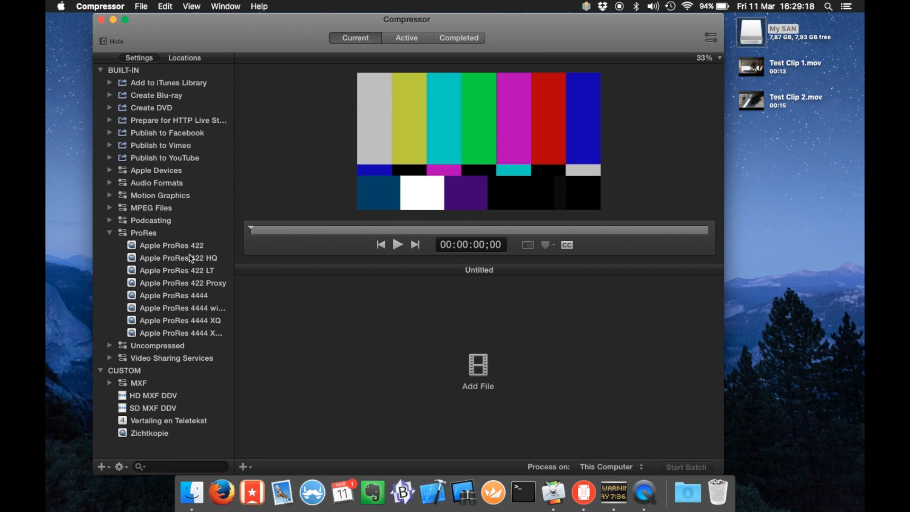
left_click_drag(241, 36, 669, 36)
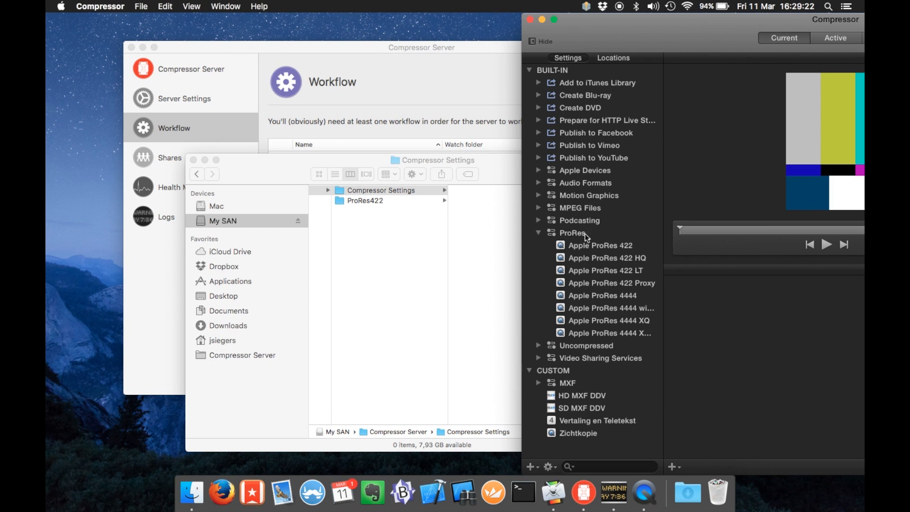
left_click_drag(588, 244, 496, 223)
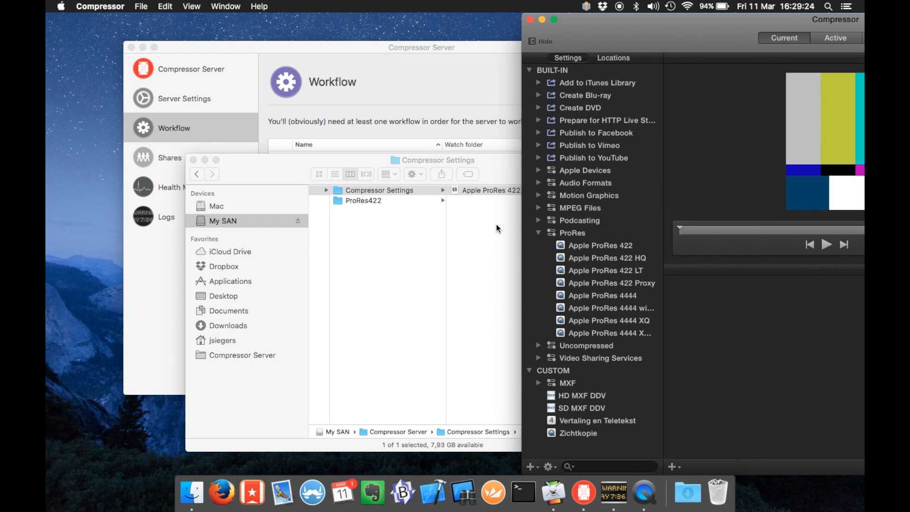
left_click(529, 19)
left_click(472, 312)
scroll(465, 310, "left", 2)
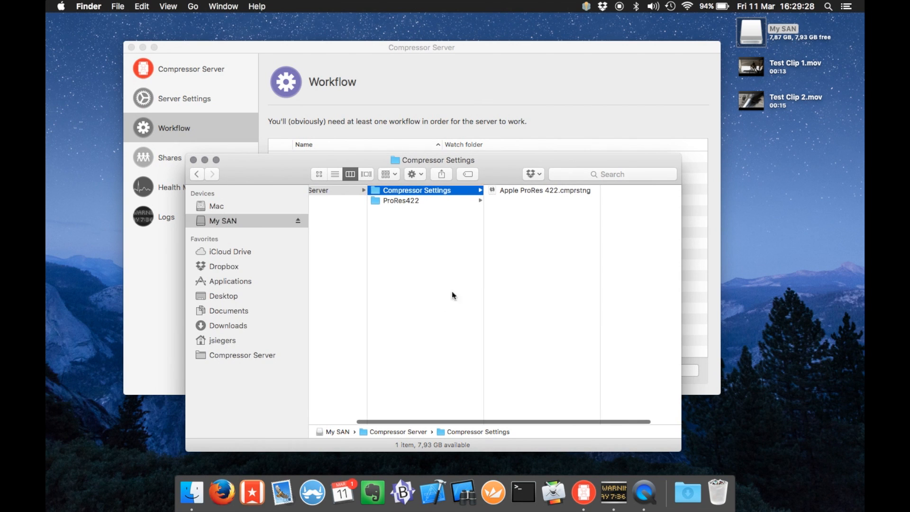
scroll(537, 195, "left", 3)
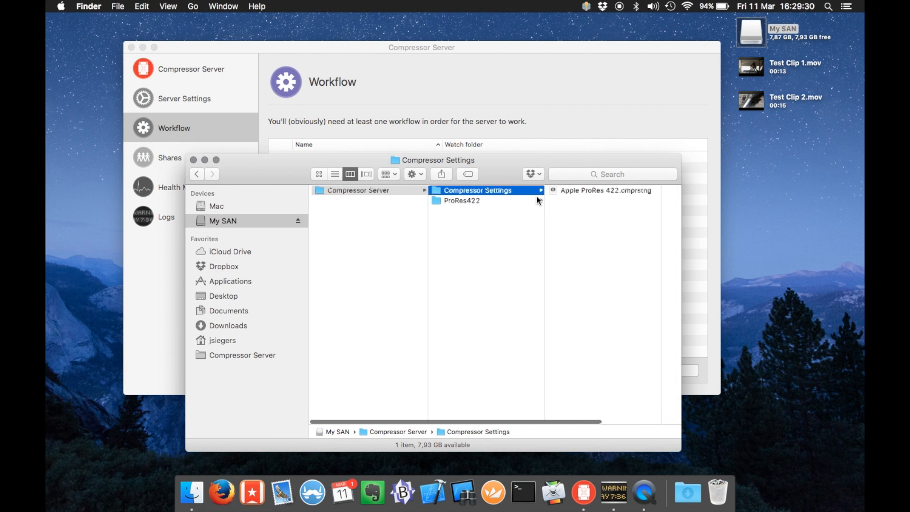
Create a new Compressor Server workflow named 'ProRes 422'
left_click(458, 99)
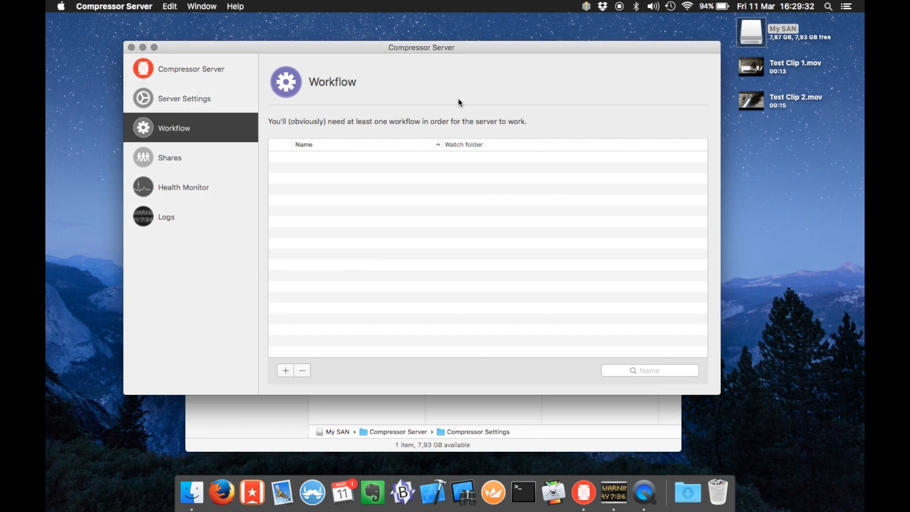
left_click(284, 374)
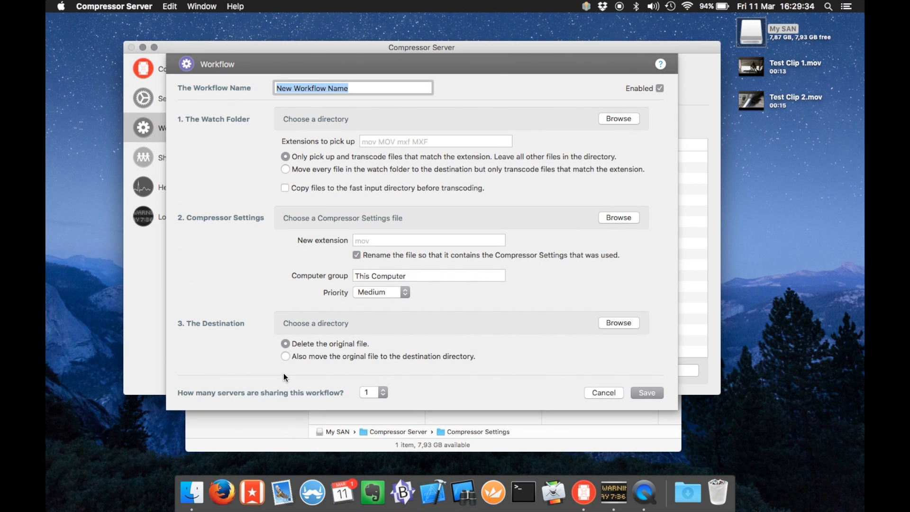
type("Pro")
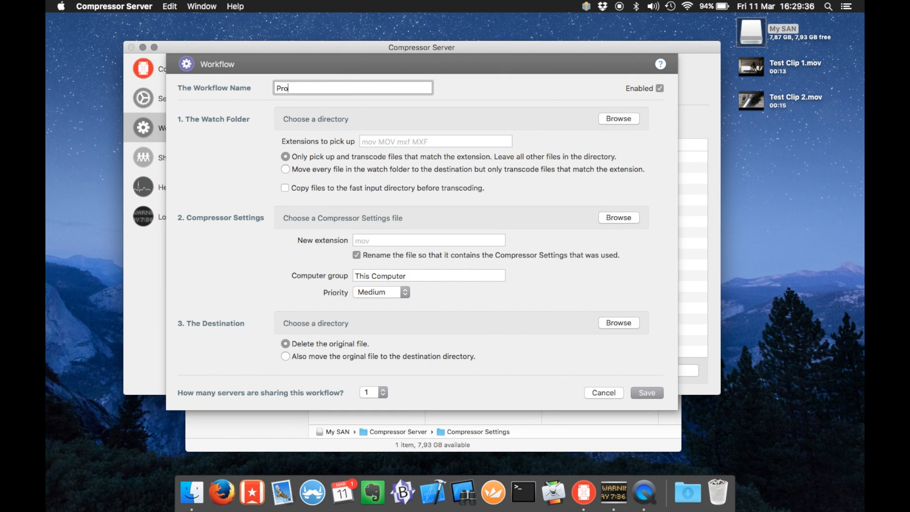
type("Res 422")
Set the workflow's watch folder to My SAN/Compressor Server/ProRes422/IN
left_click(618, 118)
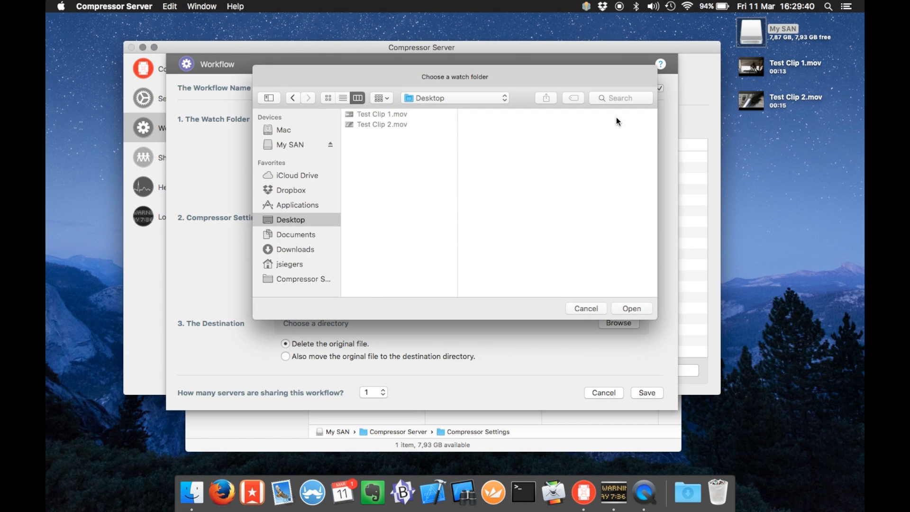
left_click(292, 144)
left_click(361, 116)
key("Right")
key("Down")
key("Right")
key("Return")
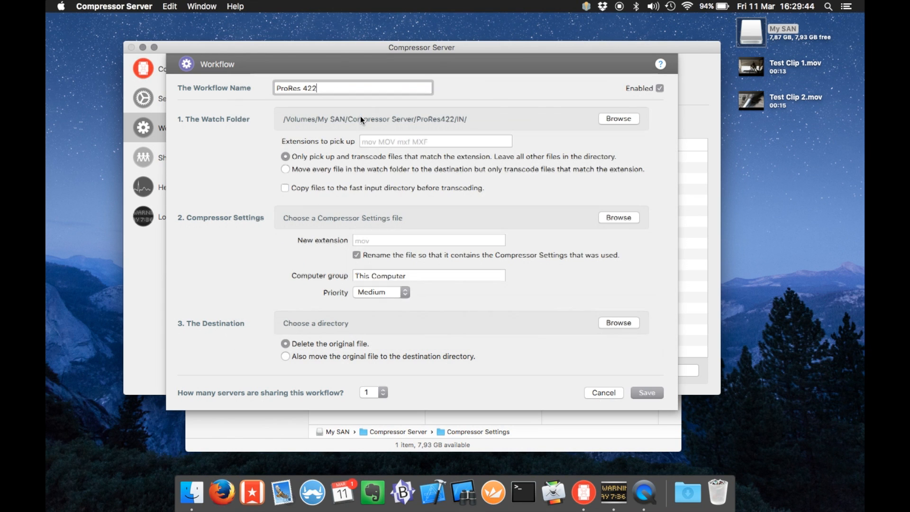
left_click(373, 142)
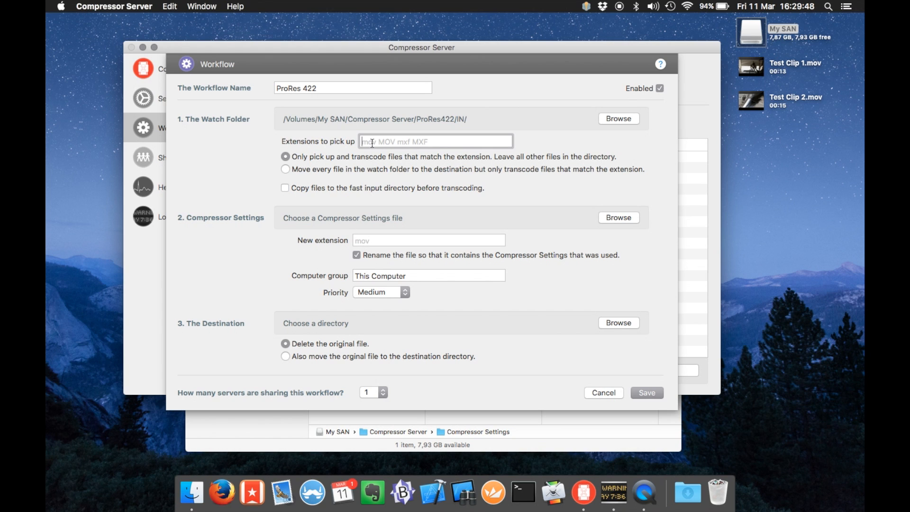
Set the extensions to pick up to 'mov MOV' and enable copying files to the fast input directory first
type("mov MOV")
double_click(393, 141)
left_click(392, 187)
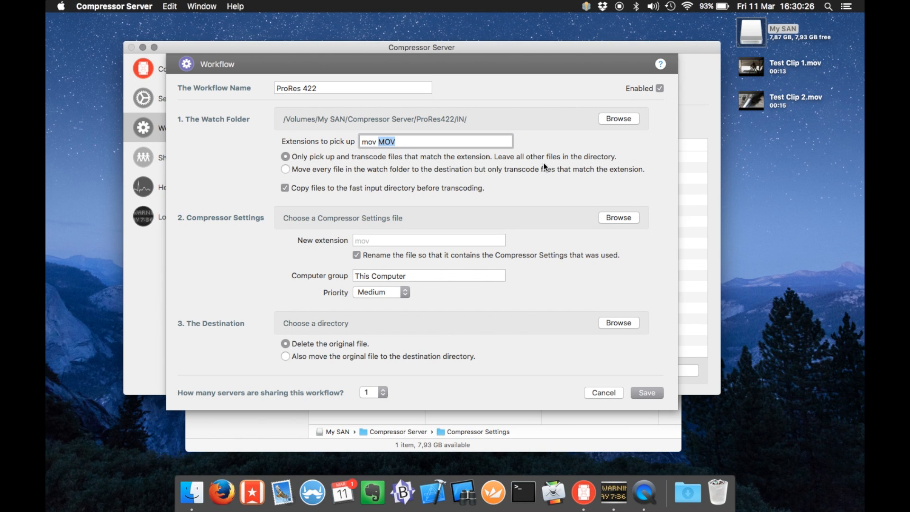
Choose Apple ProRes 422.cmprstng from My SAN/Compressor Server/Compressor Settings as the settings file
left_click(630, 217)
left_click(296, 145)
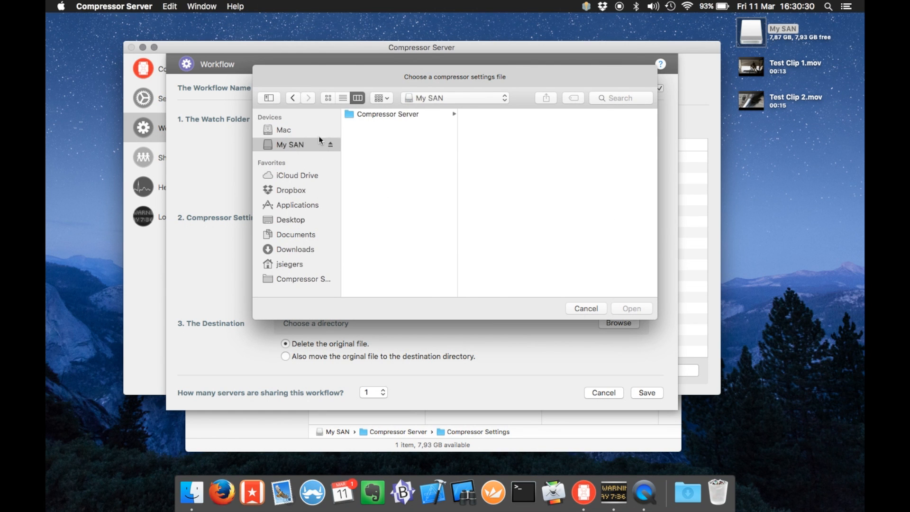
left_click(365, 117)
key("Right")
key("Right")
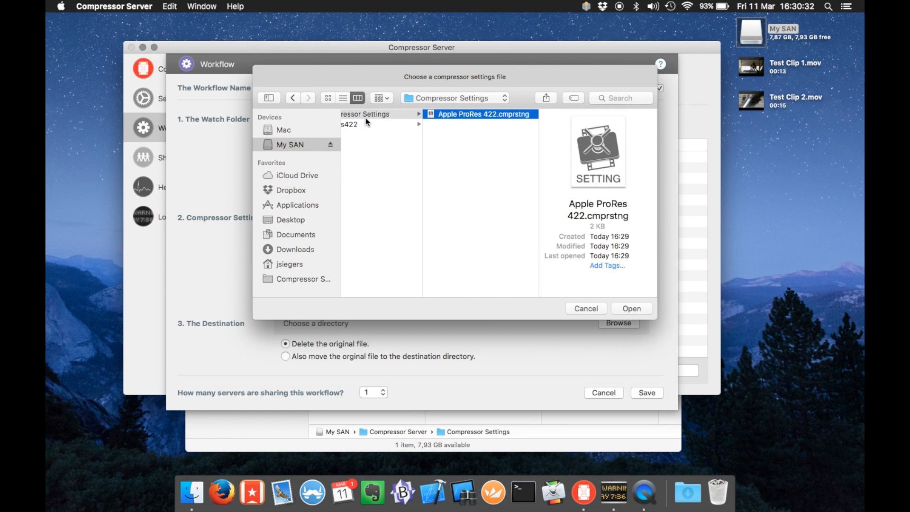
key("Return")
Set the new output extension to mov and review the computer group value
left_click(431, 236)
type("mov")
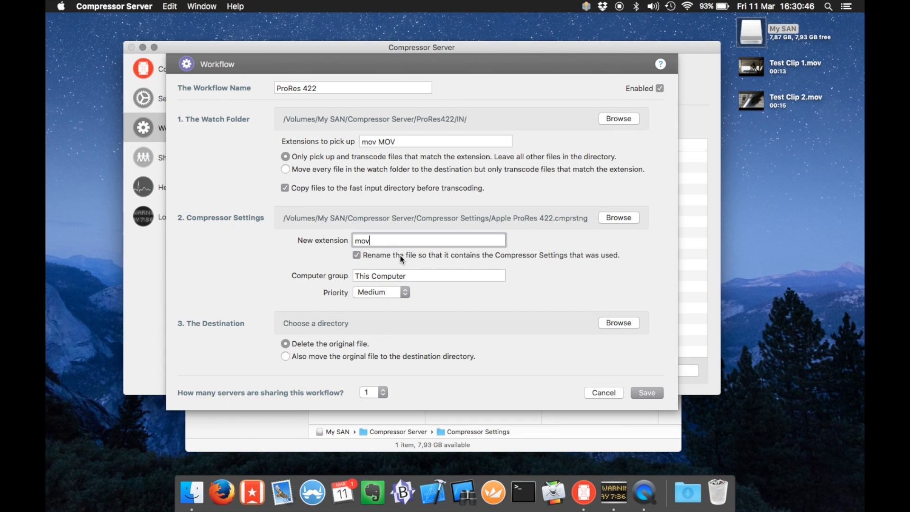
left_click(406, 277)
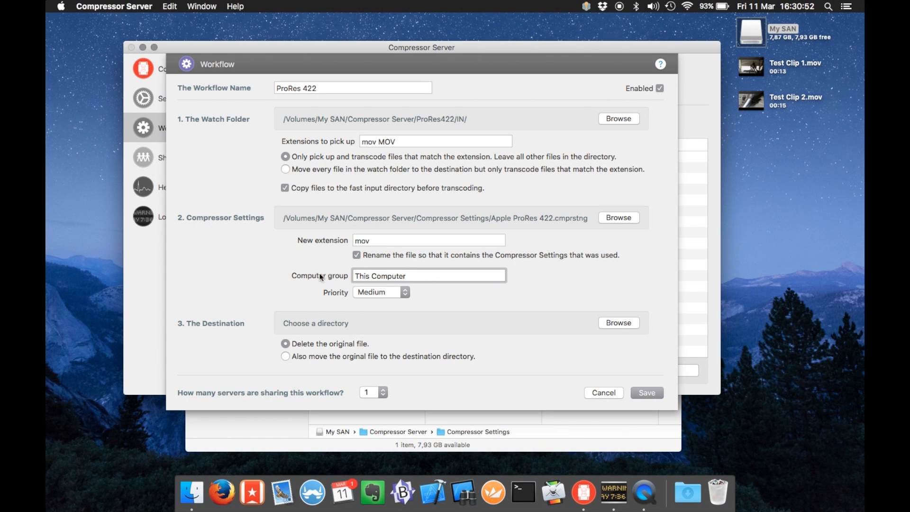
triple_click(426, 276)
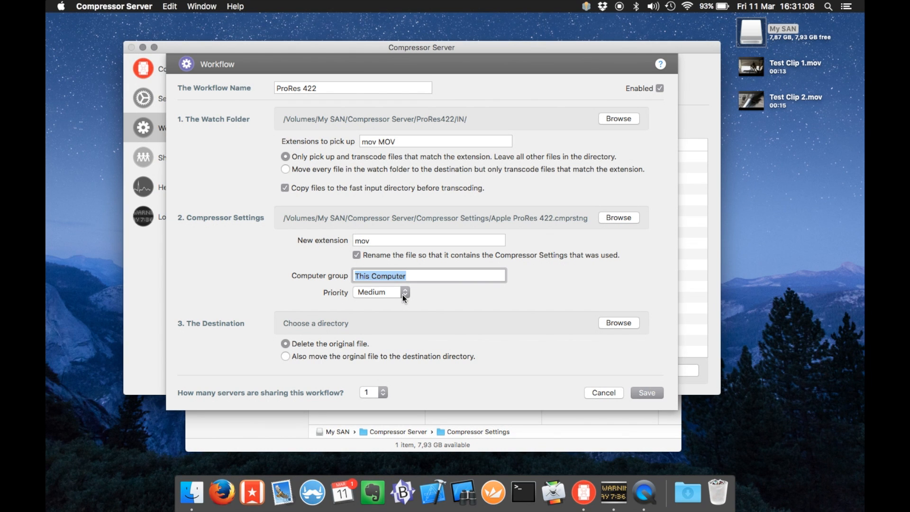
Set the output destination to My SAN/Compressor Server/ProRes422/OUT
left_click(617, 323)
left_click(290, 145)
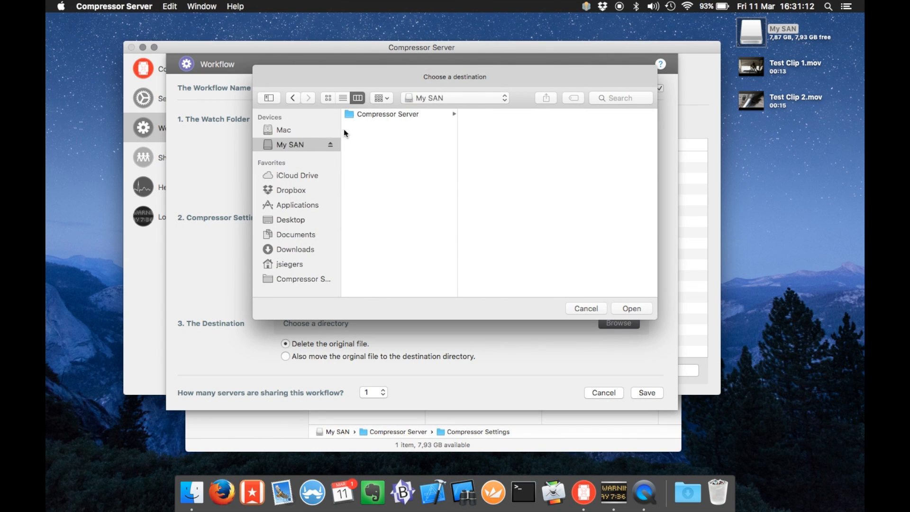
left_click(366, 116)
key("Right")
key("Down")
key("Right")
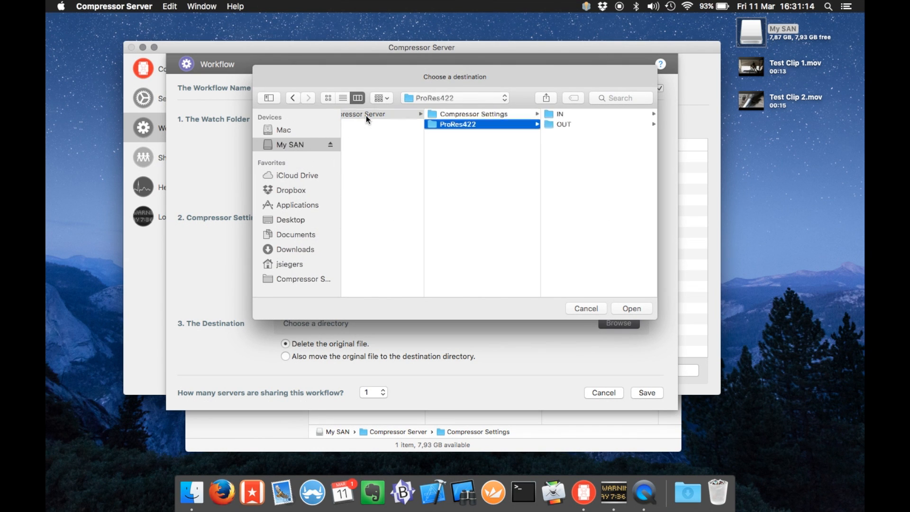
key("Down")
key("Return")
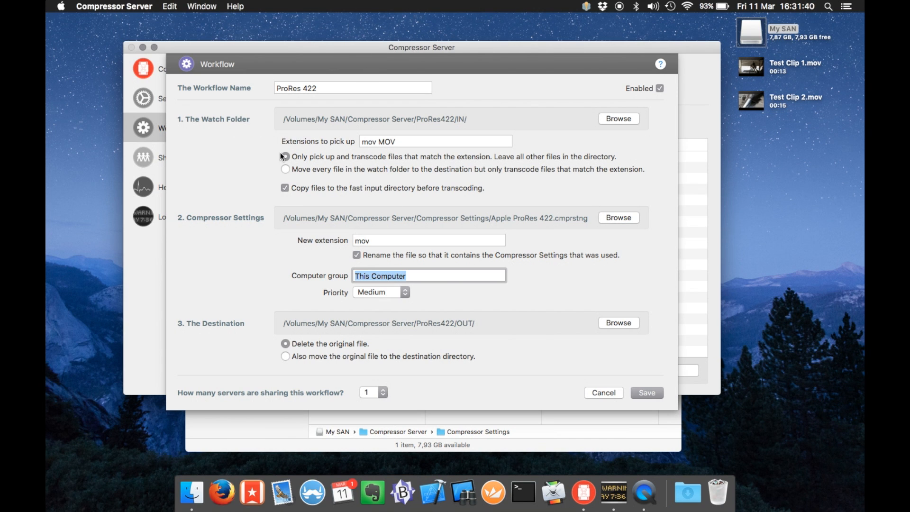
Keep the workflow at 1 server and save it
left_click(380, 394)
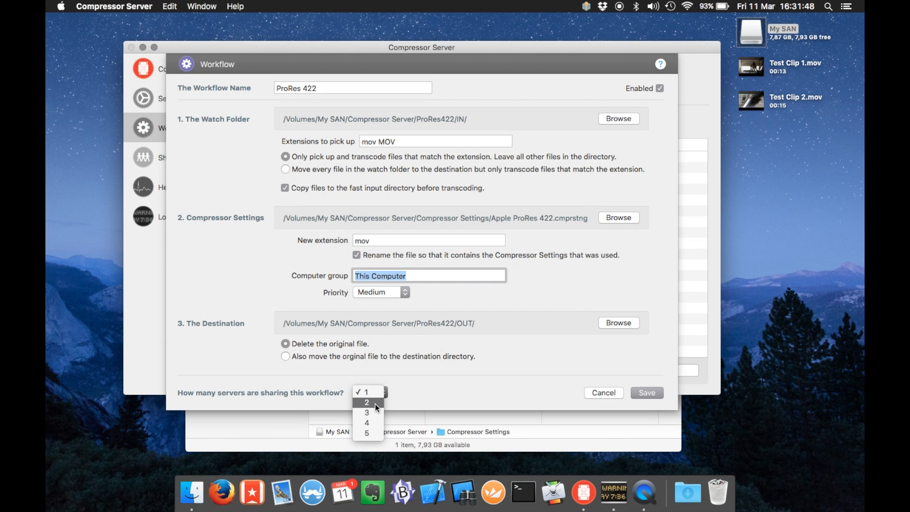
left_click(421, 398)
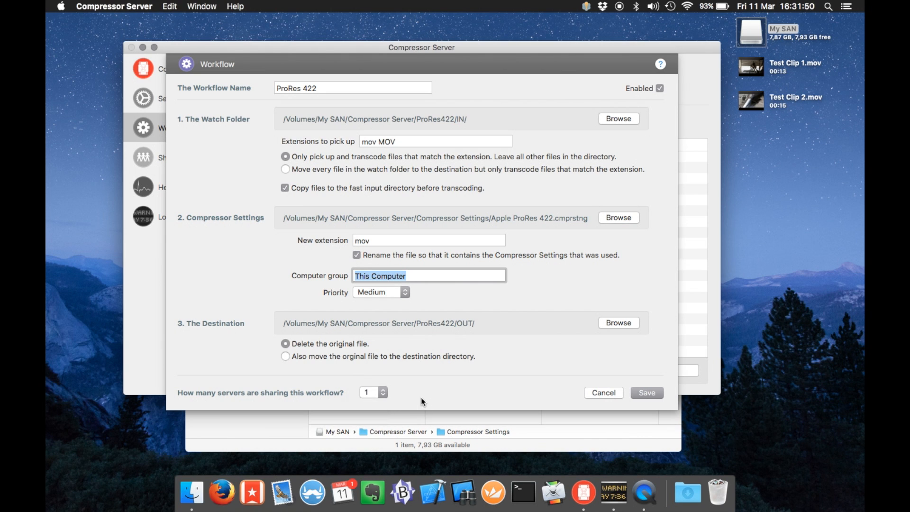
left_click(641, 391)
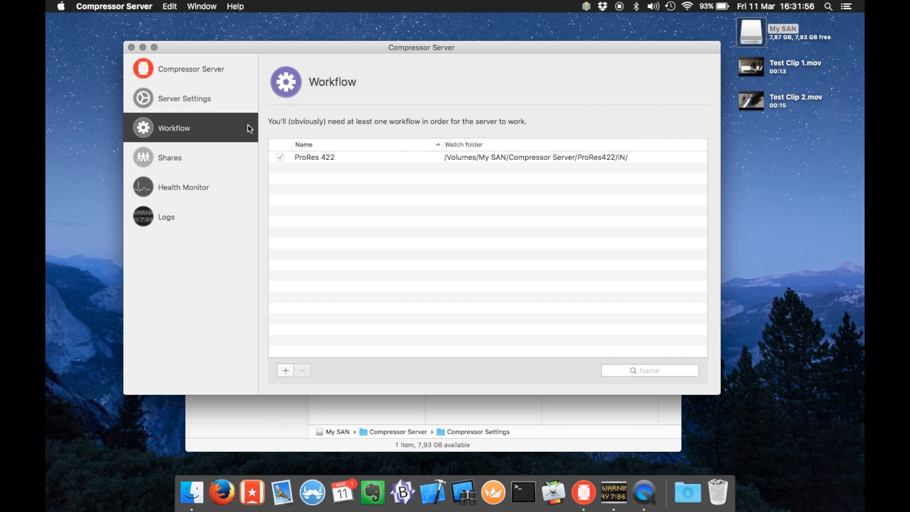
Trial-add an afp network share under Shares, read its help, then remove the trial entry
left_click(221, 167)
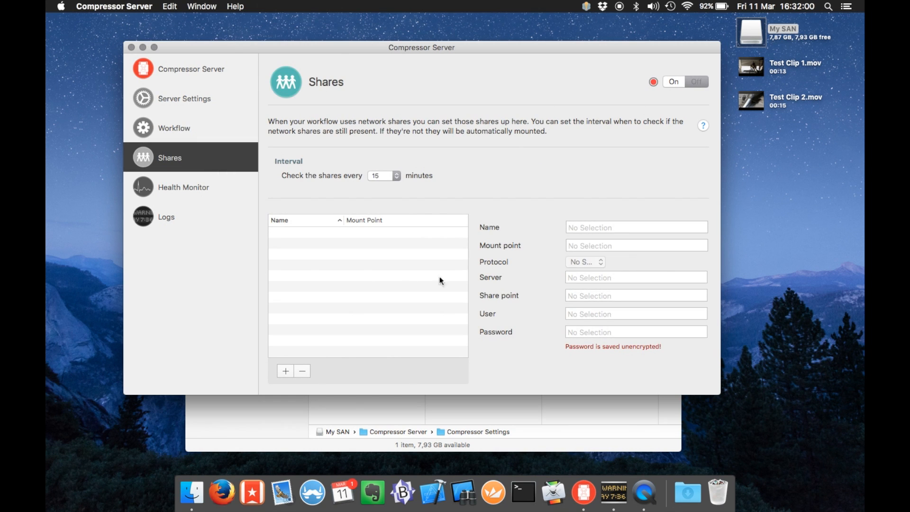
left_click(286, 371)
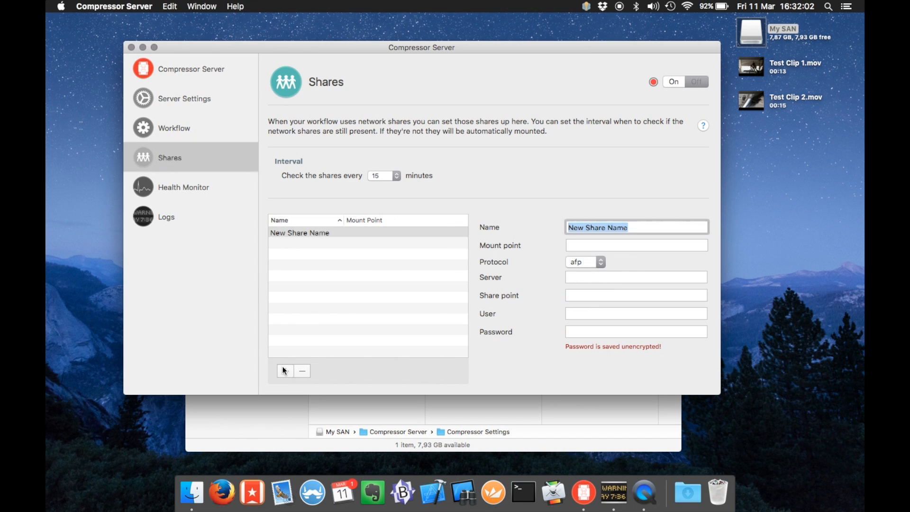
left_click(600, 262)
left_click(528, 320)
left_click(704, 126)
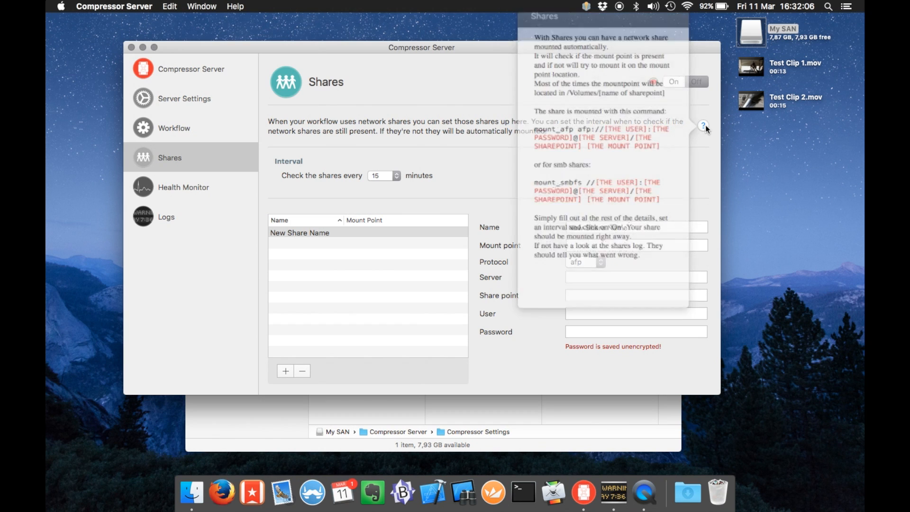
left_click(702, 130)
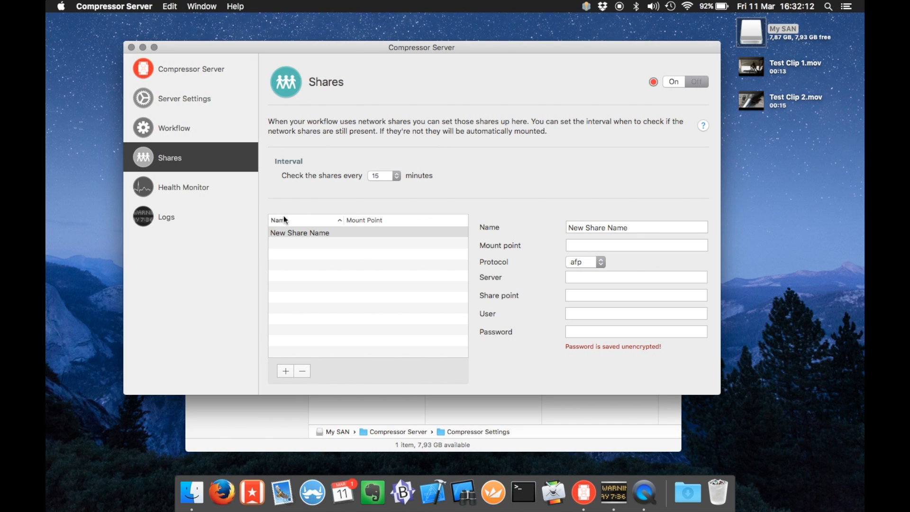
left_click(327, 239)
left_click(301, 369)
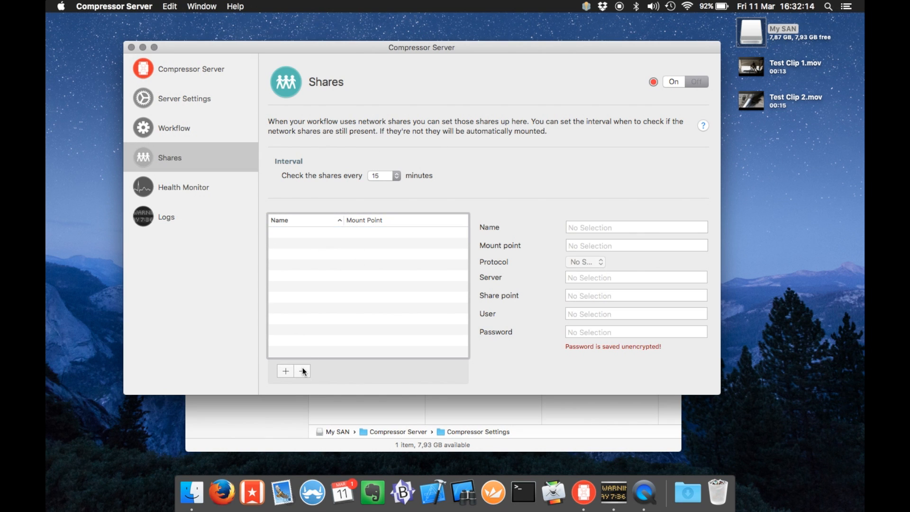
left_click(176, 180)
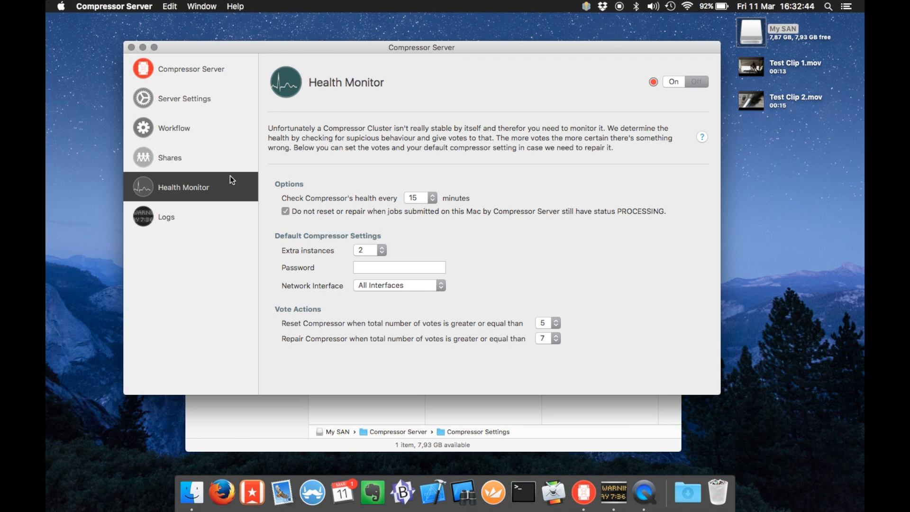
Uncheck 'Do not reset or repair when jobs still have status PROCESSING' in Health Monitor
left_click(324, 212)
Recheck the PROCESSING protection, set extra instances to 1, enter the password, keep All Interfaces
left_click(325, 214)
left_click(381, 250)
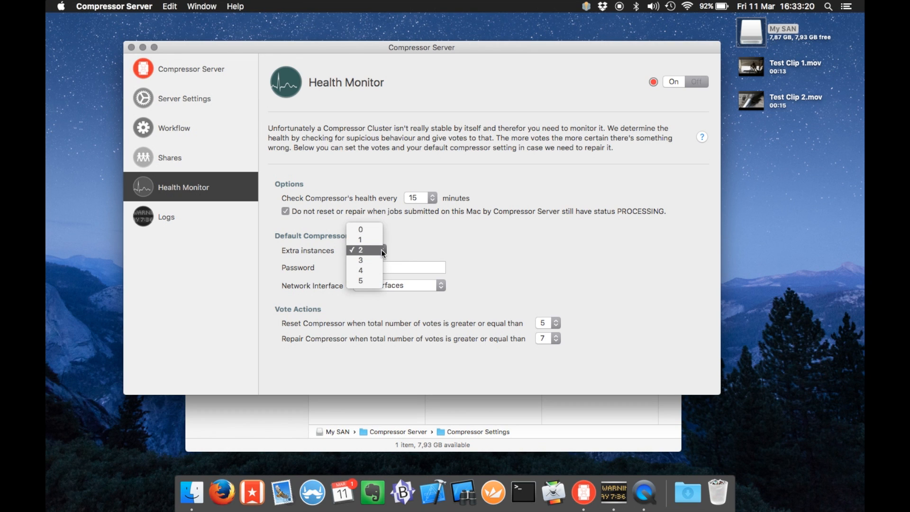
left_click(368, 240)
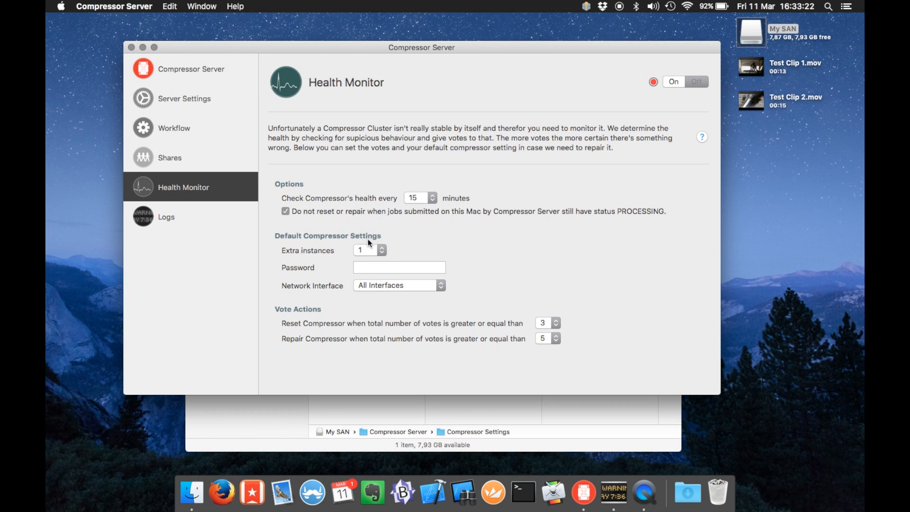
type("•••••••")
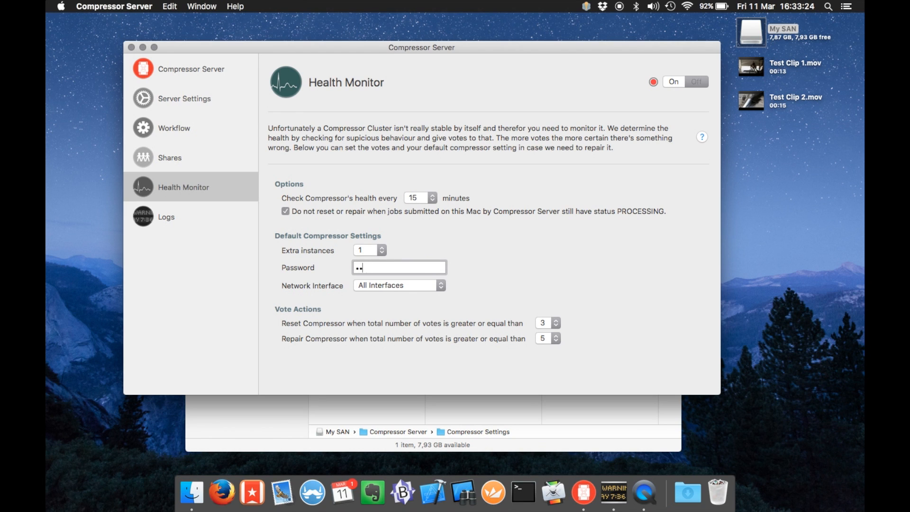
left_click(431, 287)
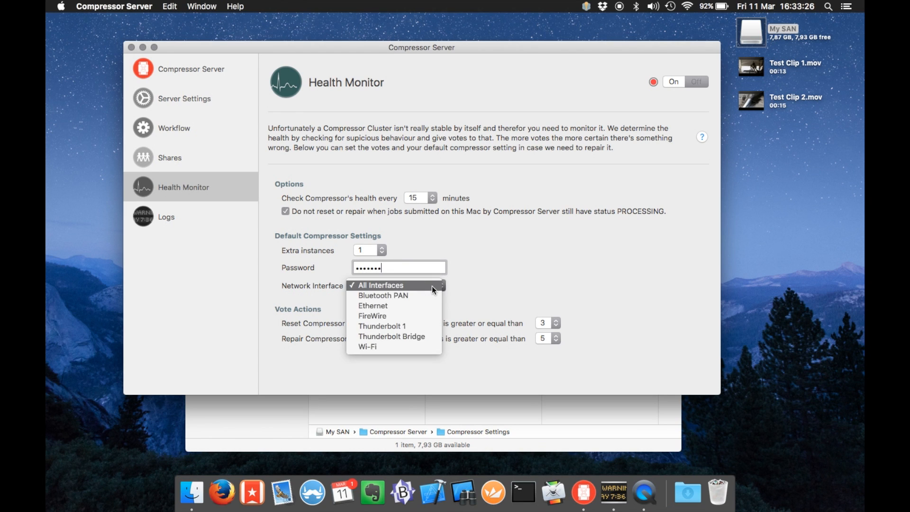
left_click(432, 289)
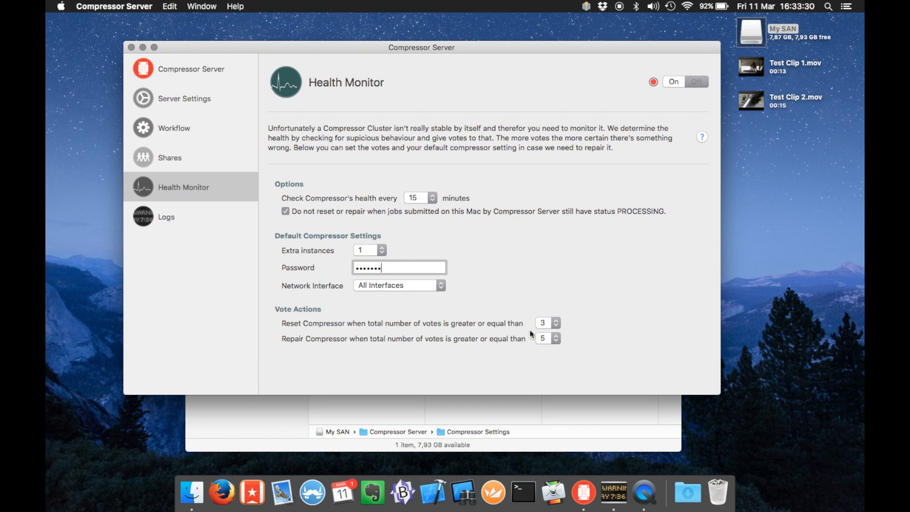
Settle on 1 extra instance, reset threshold 3 and repair threshold 5, then switch the monitor on
left_click(375, 248)
left_click(369, 259)
left_click(375, 249)
left_click(371, 241)
left_click(554, 322)
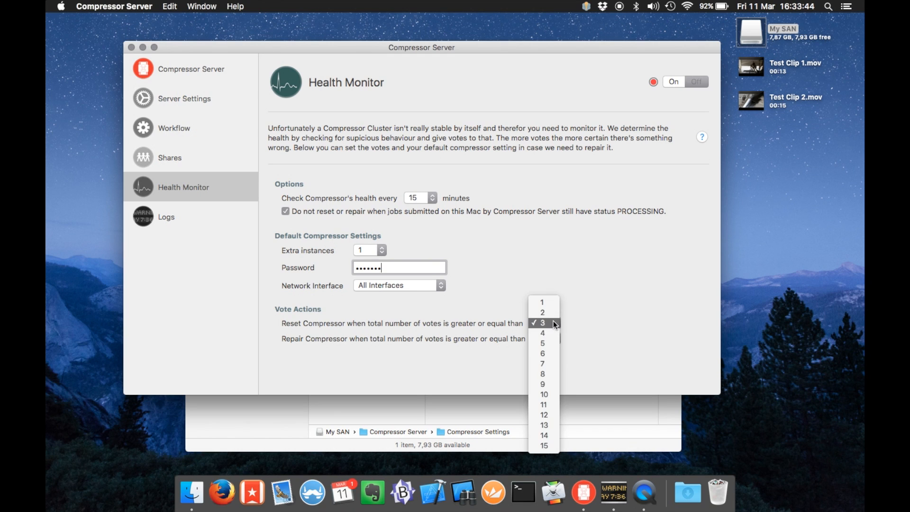
left_click(567, 352)
left_click(556, 338)
left_click(585, 338)
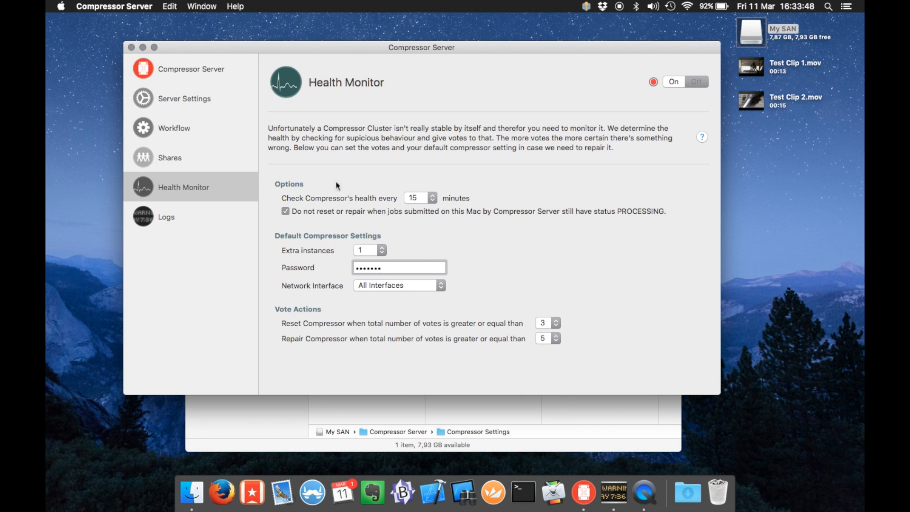
left_click(356, 254)
left_click(356, 253)
left_click(675, 82)
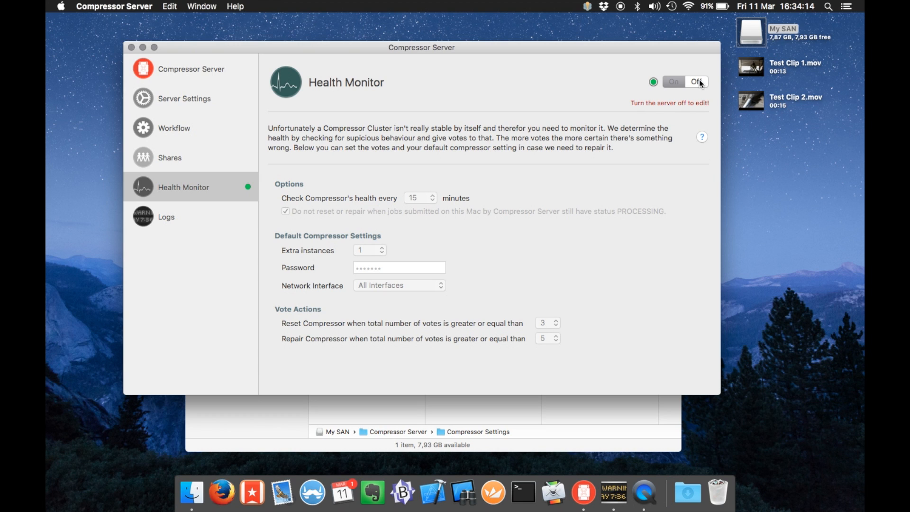
Open the Logs page to see the health-monitor log
left_click(218, 228)
Load the health-monitor log, select the word PID in it, then open Terminal from the Dock
left_click(448, 136)
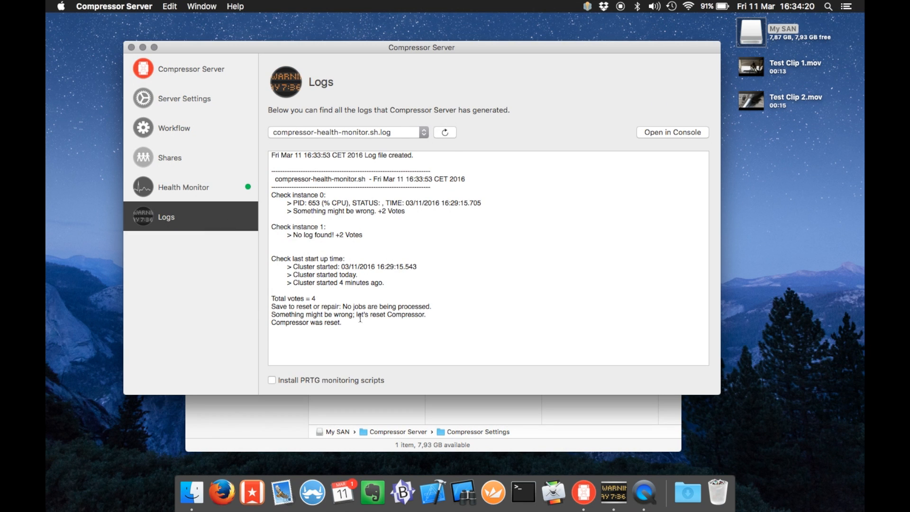
left_click_drag(352, 328, 294, 203)
double_click(294, 202)
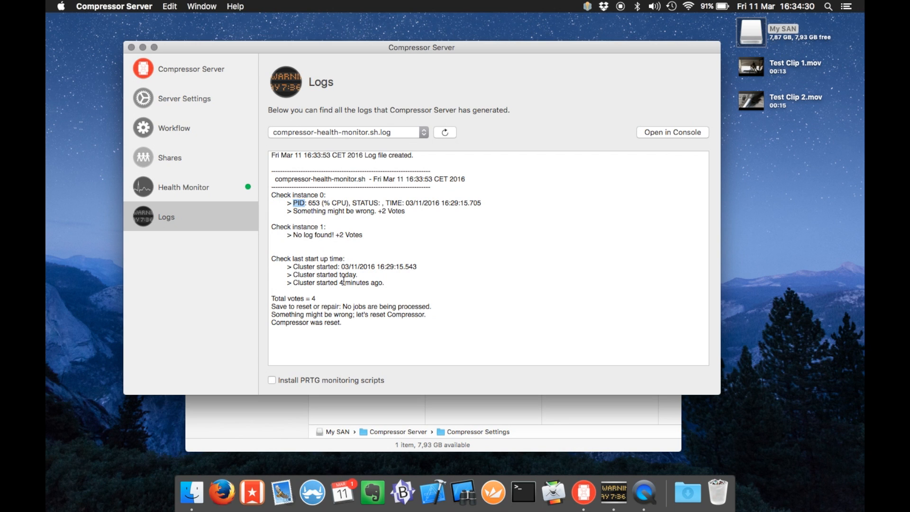
left_click(316, 299)
left_click(523, 492)
left_click(543, 484)
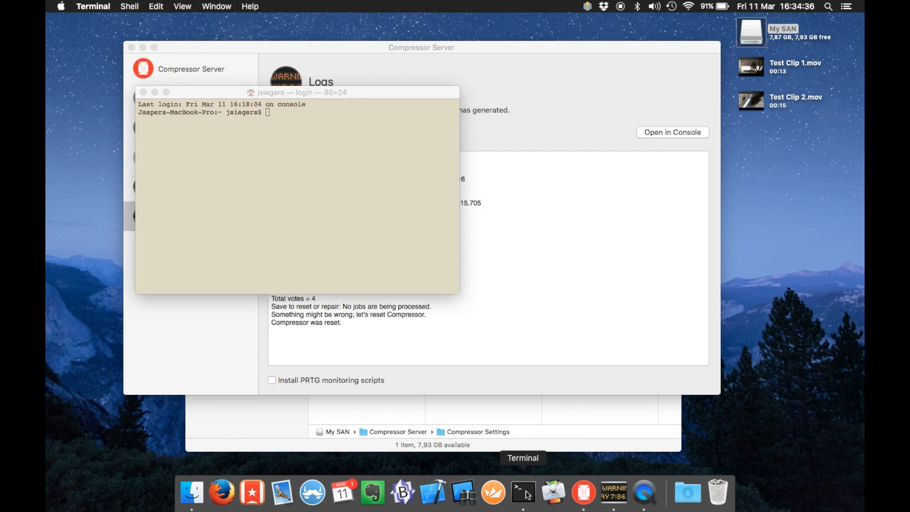
Quit Terminal, then browse Compressor's My Computer, Shared Computers and Advanced preferences and close them
right_click(524, 488)
left_click(537, 455)
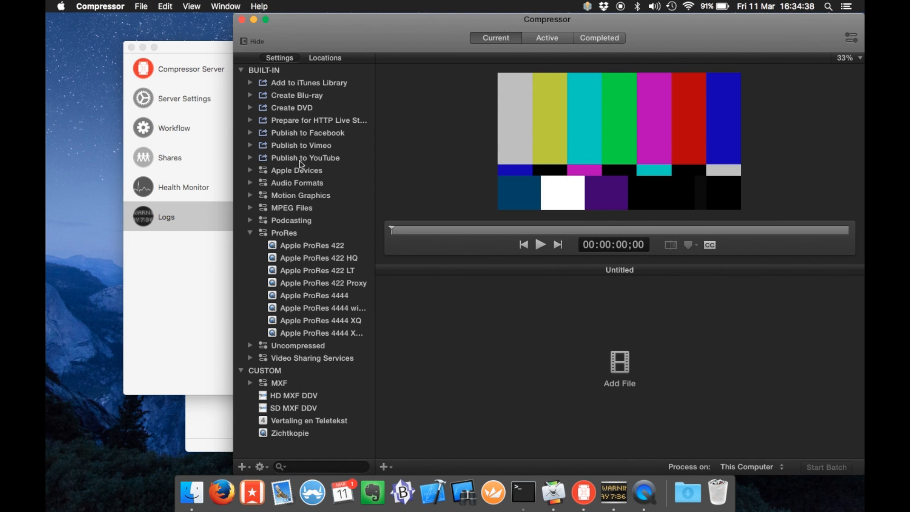
key("super+comma")
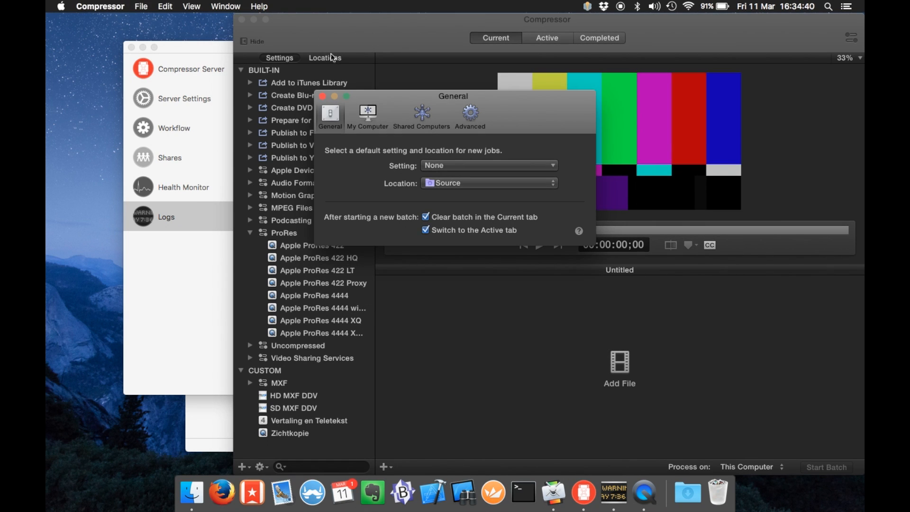
left_click(365, 116)
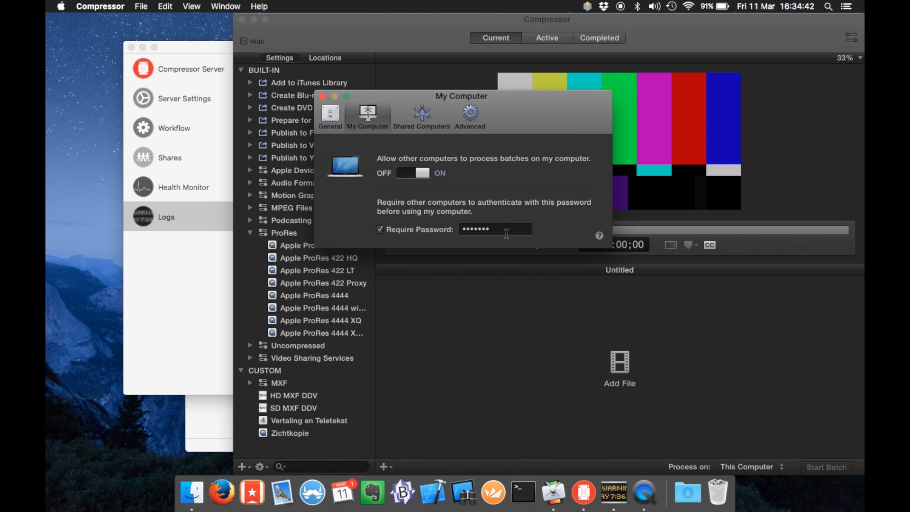
left_click(419, 115)
left_click(465, 112)
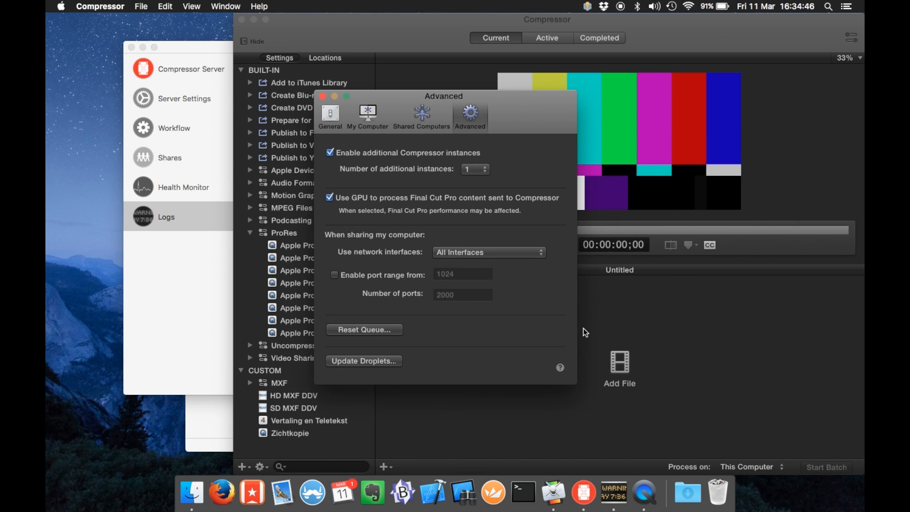
key("super+w")
Switch Compressor Server on in Server Settings and confirm its job list is empty
key("super+h")
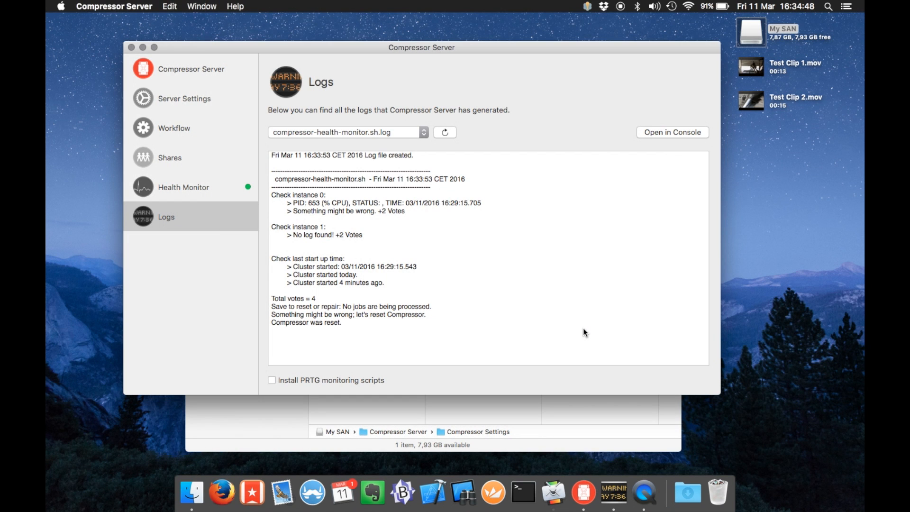
left_click(186, 107)
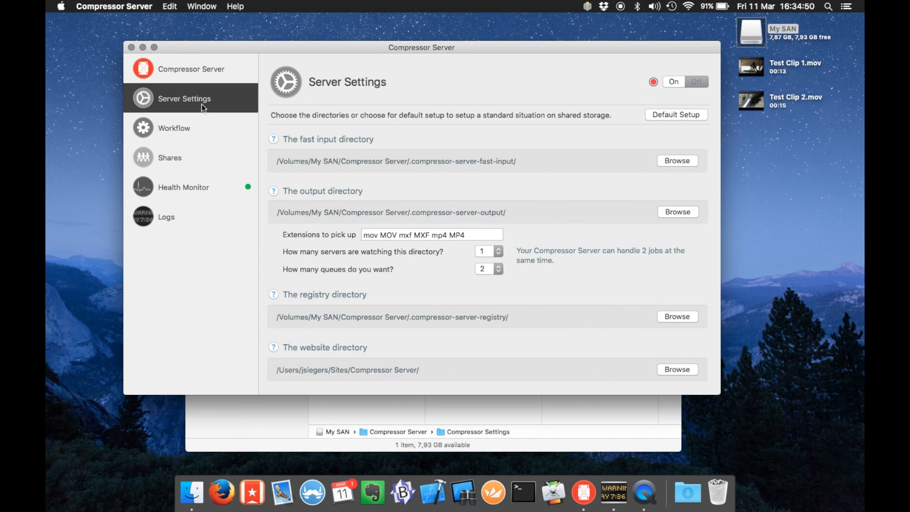
left_click(674, 83)
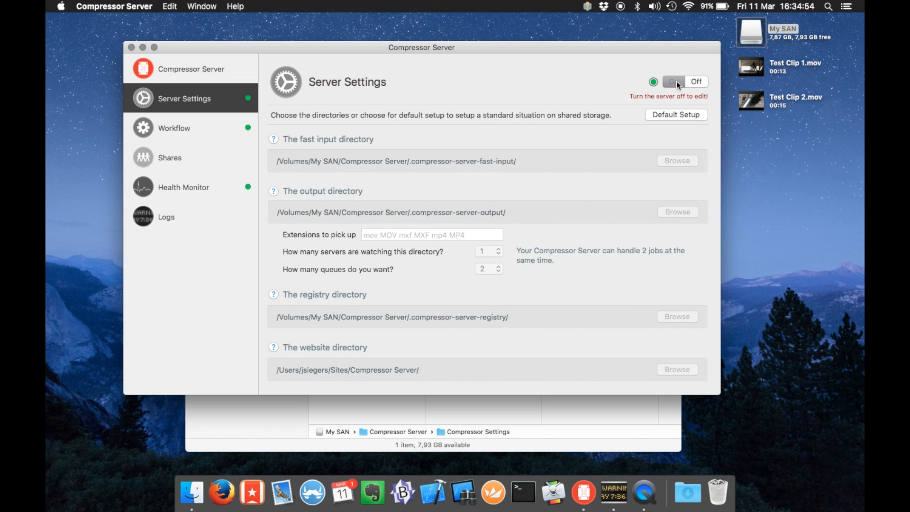
left_click(227, 68)
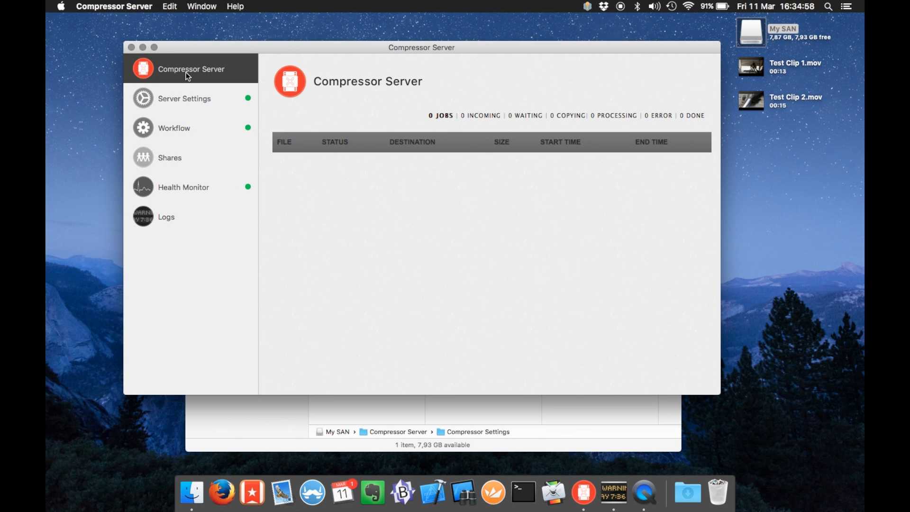
left_click_drag(346, 47, 321, 46)
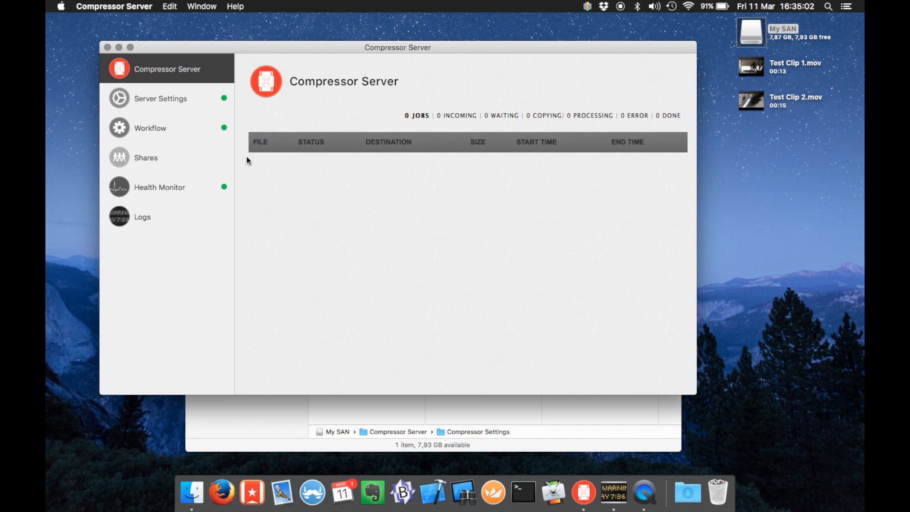
left_click(153, 97)
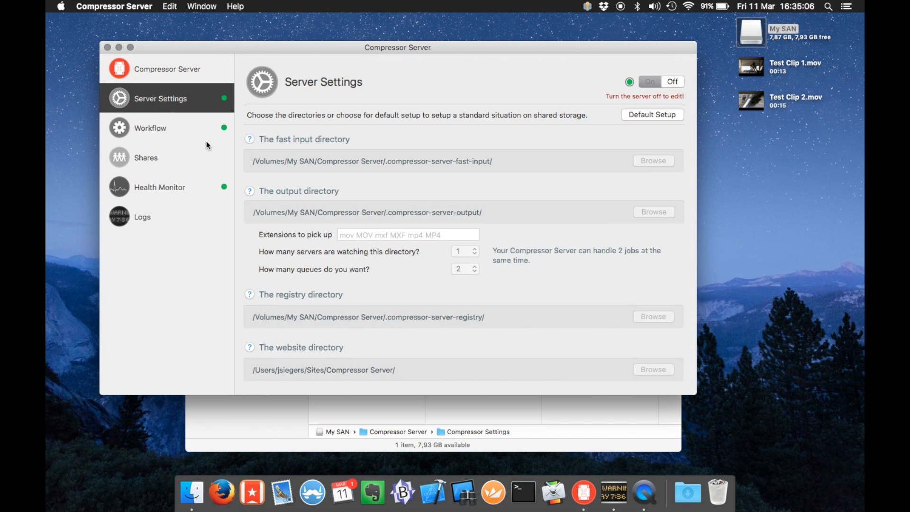
left_click(185, 73)
left_click_drag(271, 51, 231, 30)
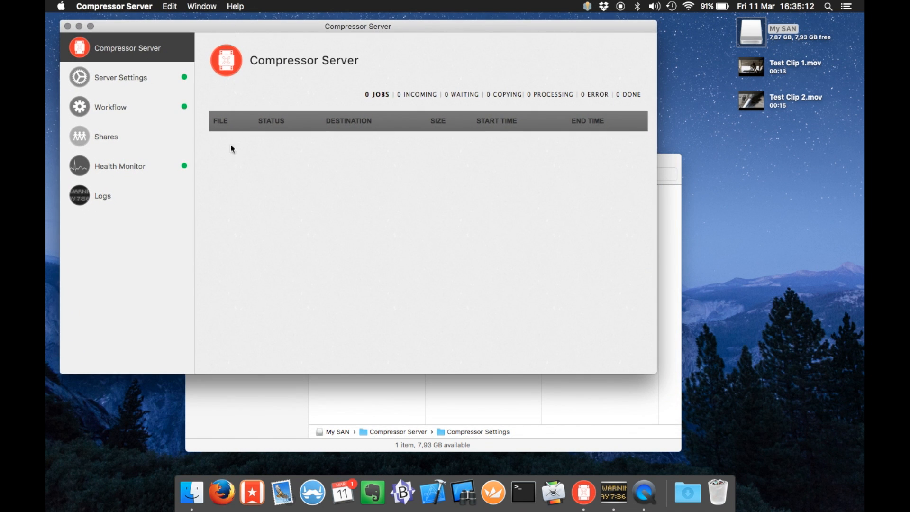
Go to the server's Logs page and browse the list of available logs
left_click(150, 192)
left_click(312, 112)
left_click(390, 117)
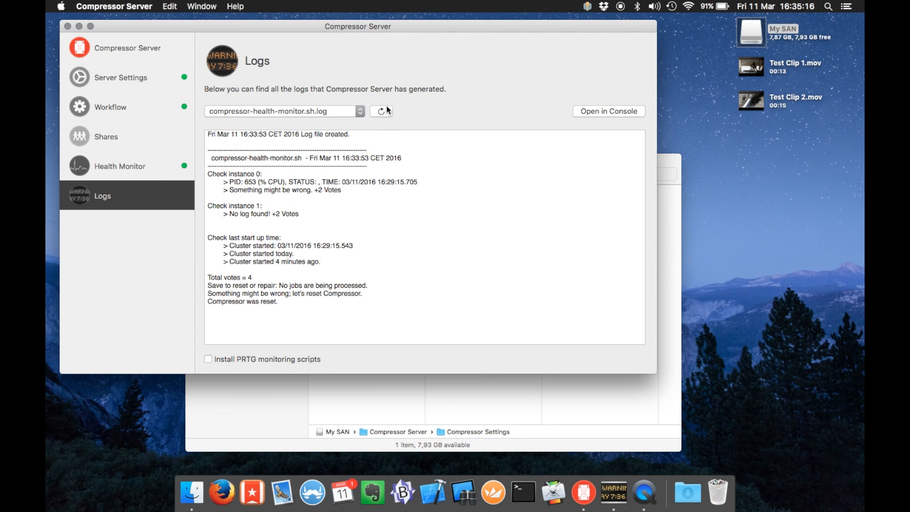
left_click(362, 108)
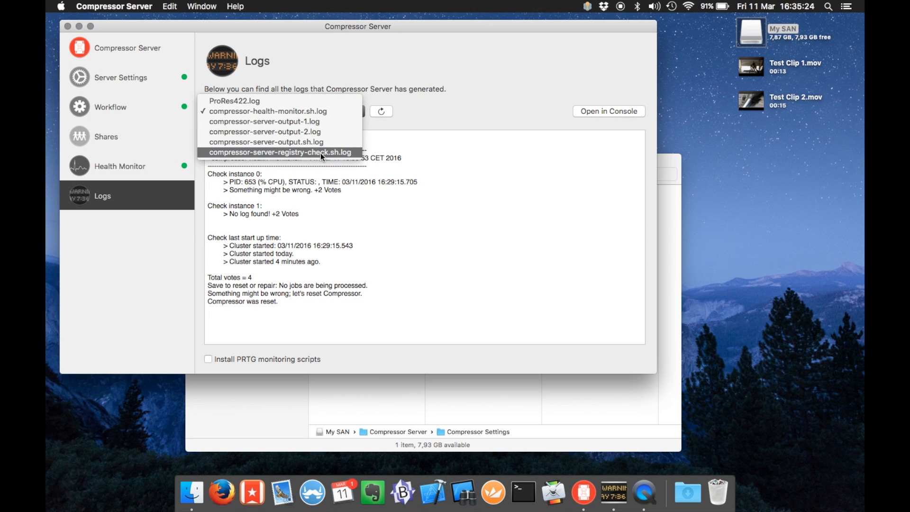
left_click(453, 103)
Open the current log in Console and expand the Compressor Server log folder
left_click(585, 107)
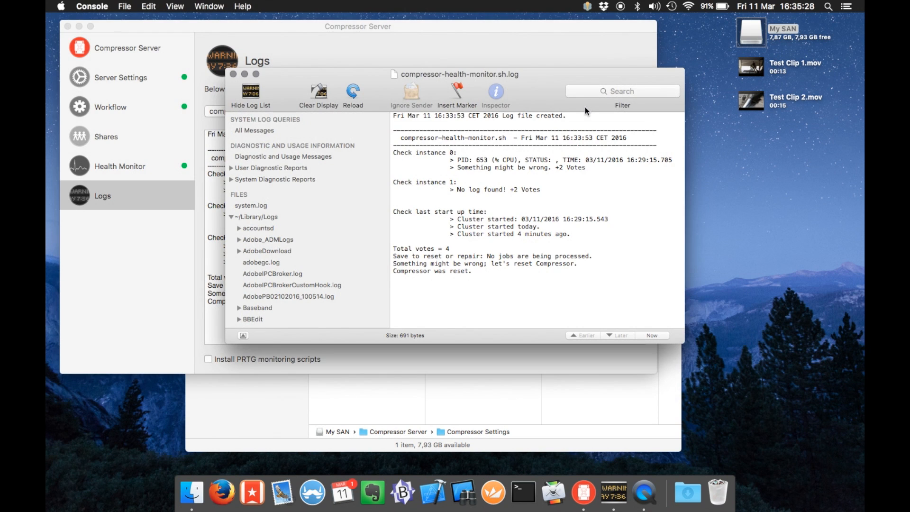
scroll(343, 242, "down", 5)
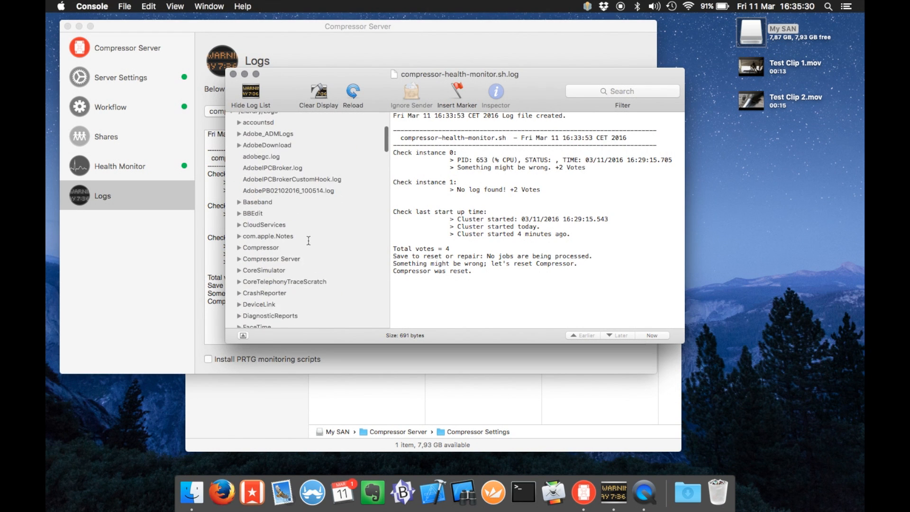
scroll(309, 240, "up", 3)
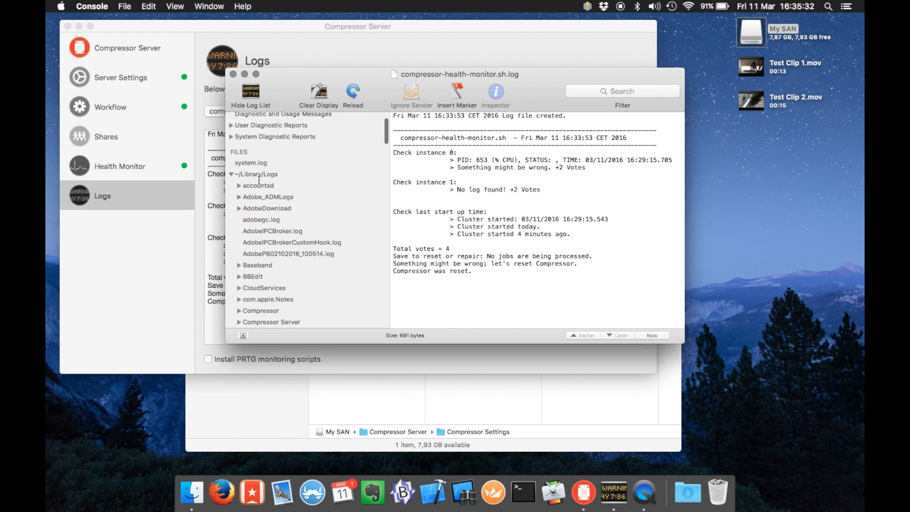
scroll(254, 228, "down", 4)
left_click(240, 264)
scroll(285, 263, "down", 7)
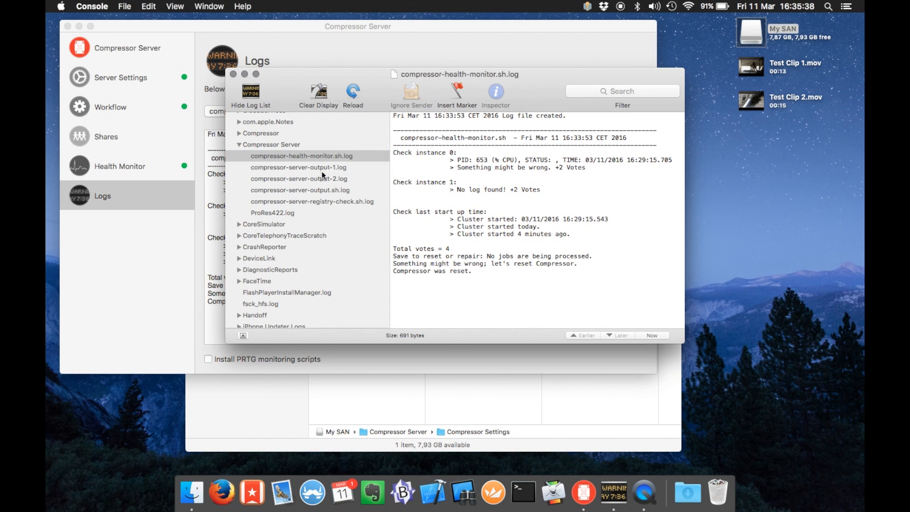
Read ProRes422.log and the other server logs, then return to the server's job list
left_click(288, 212)
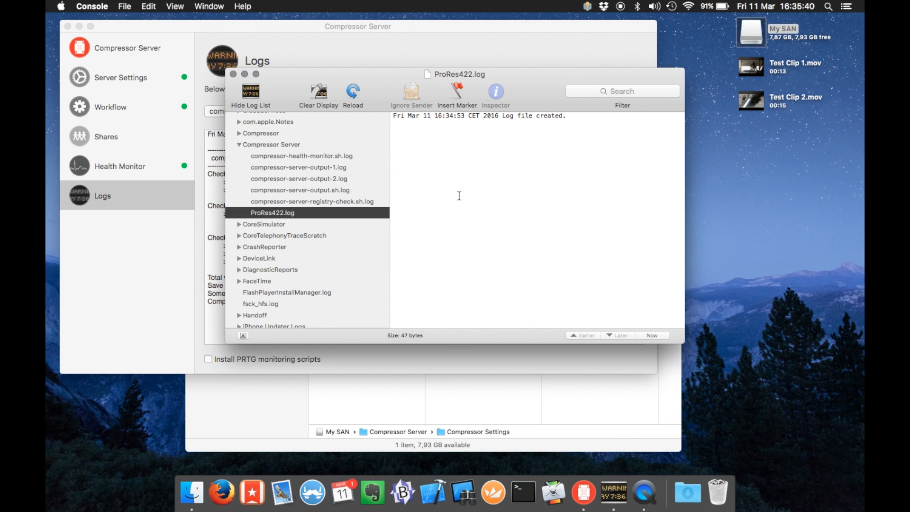
left_click(372, 202)
left_click(315, 189)
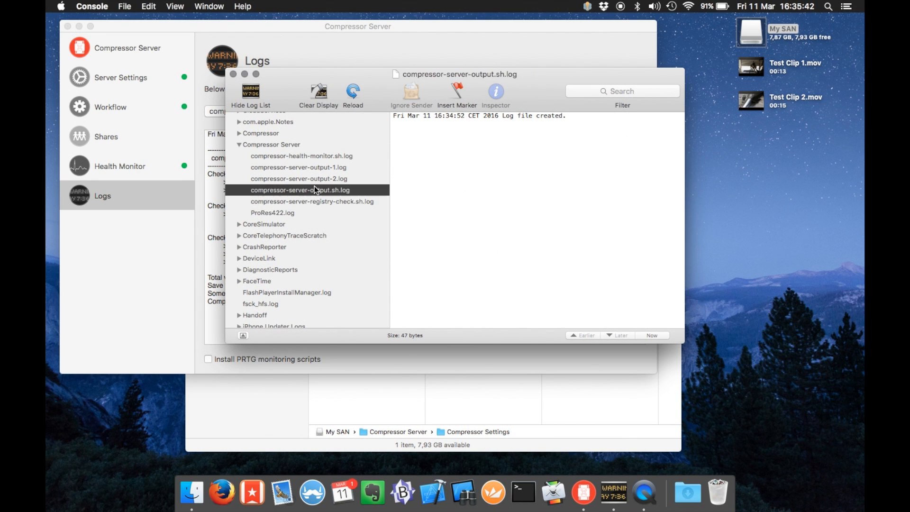
left_click(304, 156)
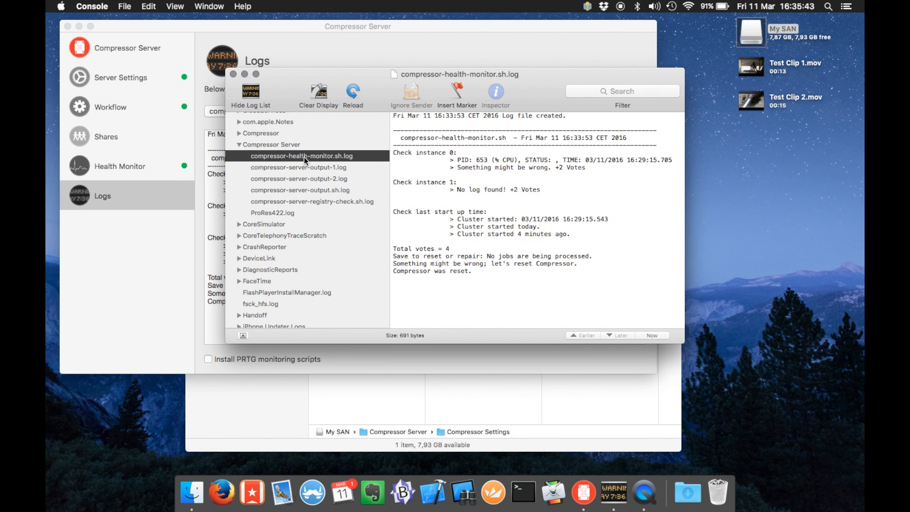
left_click(290, 213)
left_click_drag(563, 86, 456, 242)
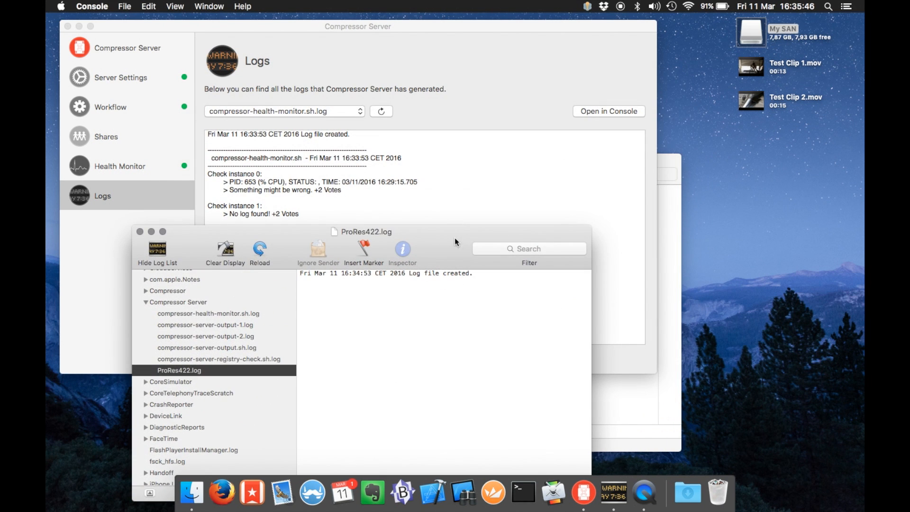
left_click(123, 51)
left_click(119, 46)
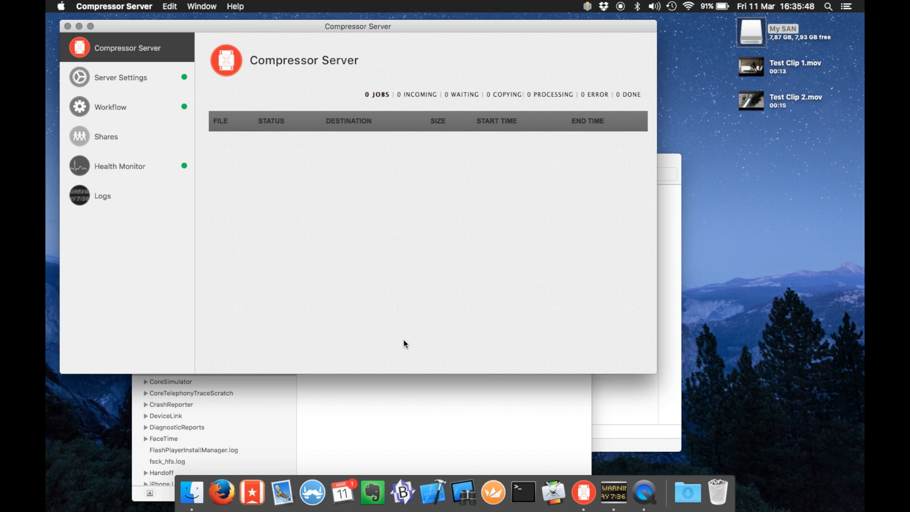
Copy Test Clip 1.mov into the ProRes422 IN watch folder and close that Finder window
left_click(418, 410)
left_click_drag(456, 258, 387, 230)
left_click(554, 380)
left_click(460, 200)
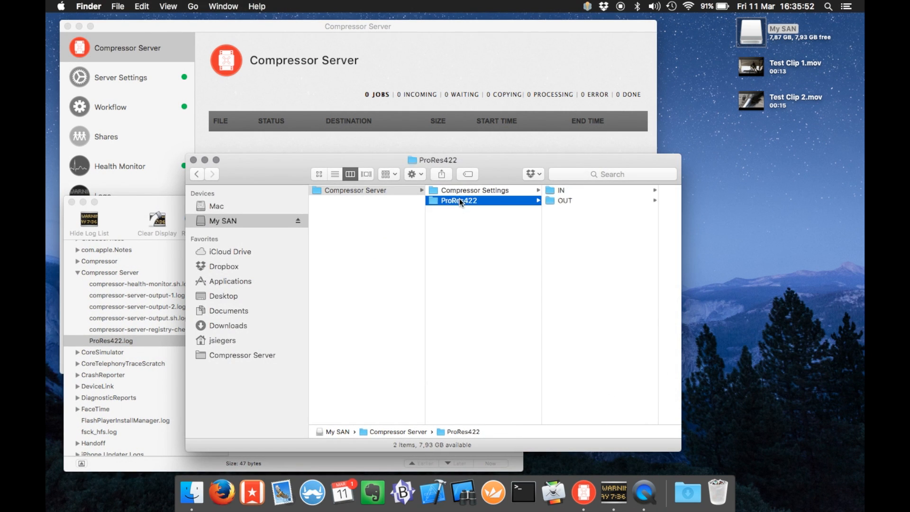
left_click(571, 196)
left_click(559, 190)
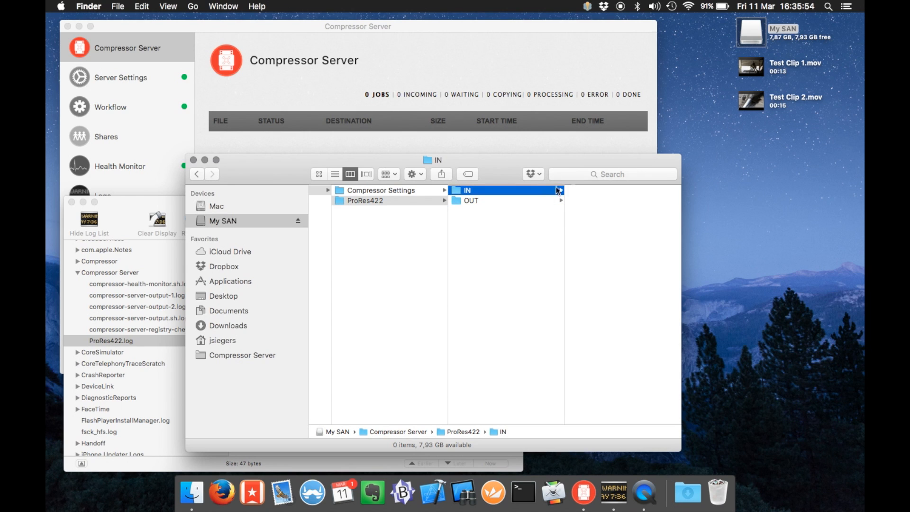
left_click_drag(752, 66, 629, 228)
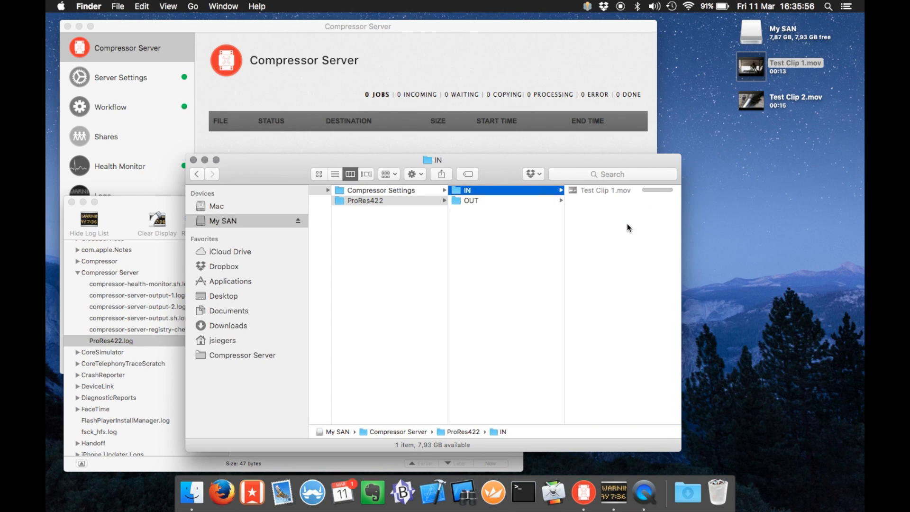
left_click(195, 162)
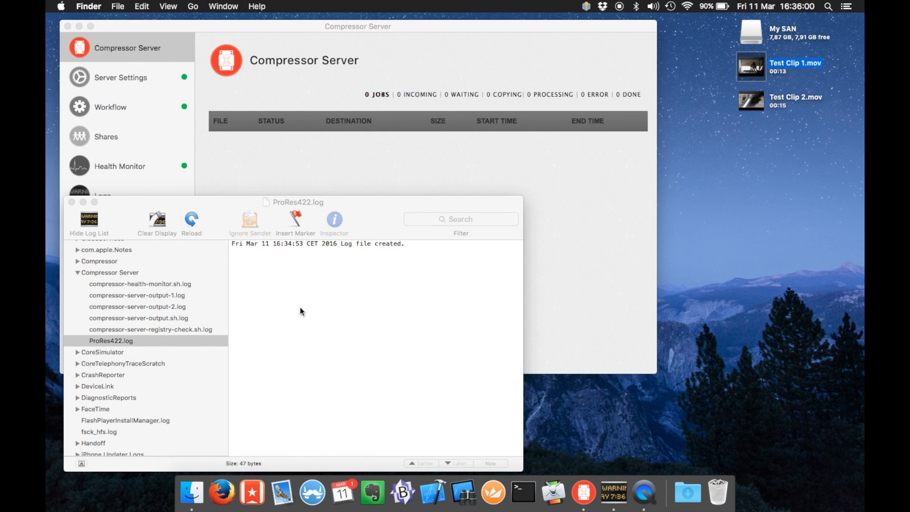
left_click(301, 308)
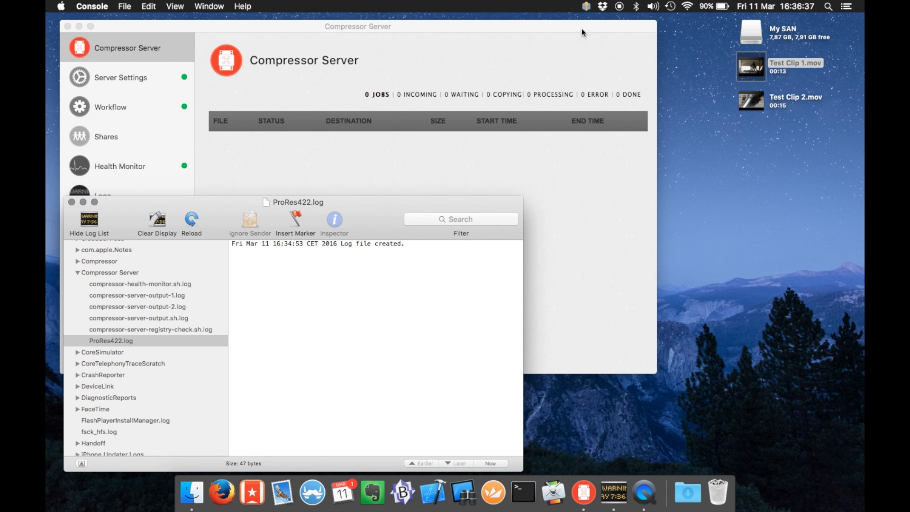
Open My SAN's Compressor Server > ProRes422 > IN folder in a repositioned window
double_click(760, 27)
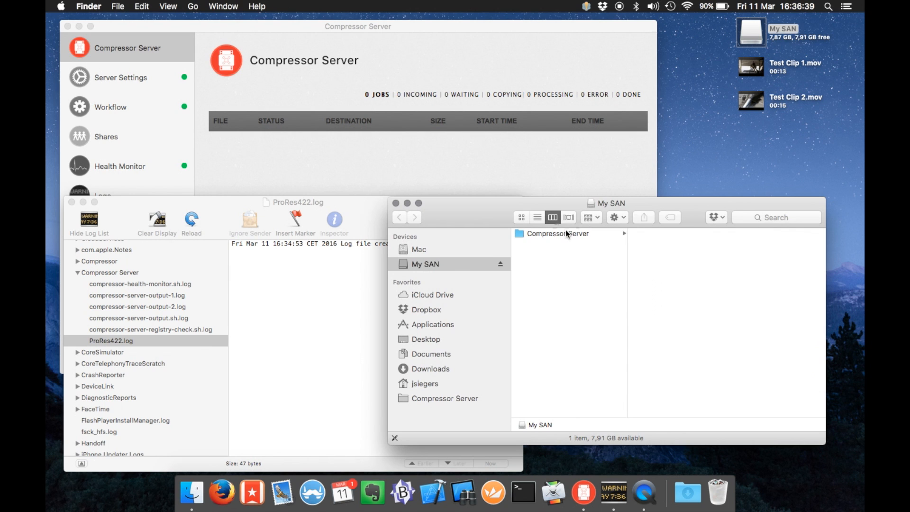
left_click(567, 233)
left_click(628, 243)
left_click(732, 233)
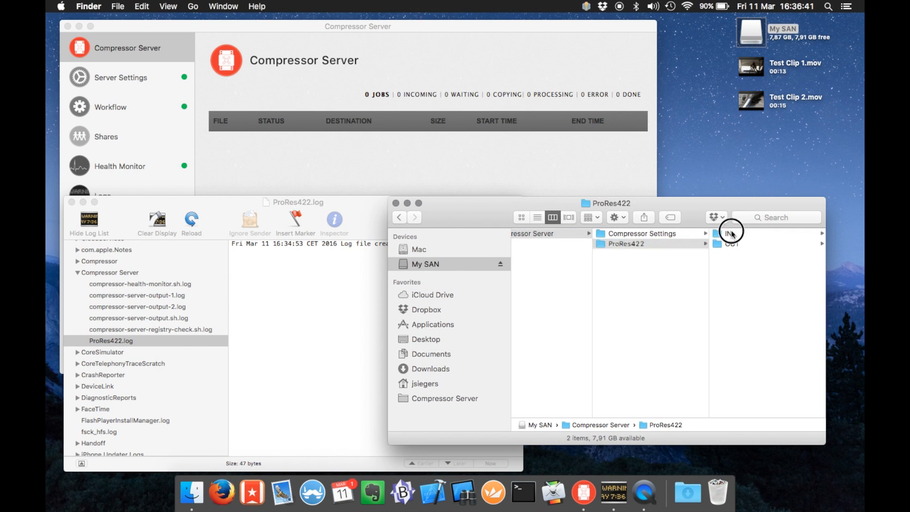
left_click_drag(690, 212, 682, 280)
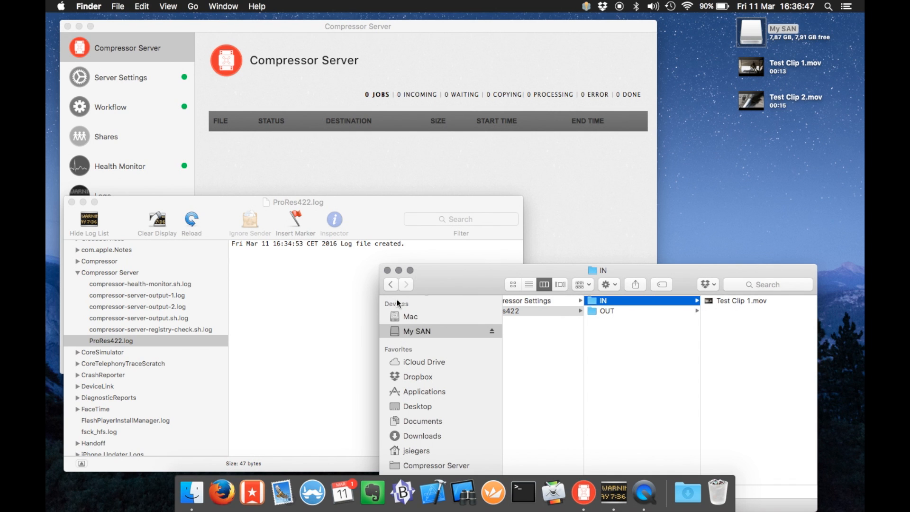
left_click_drag(436, 289, 489, 271)
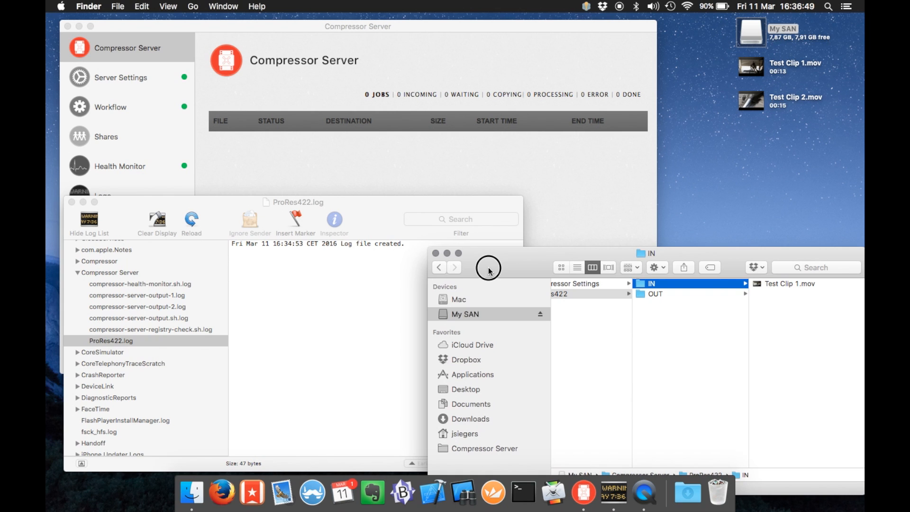
left_click(349, 301)
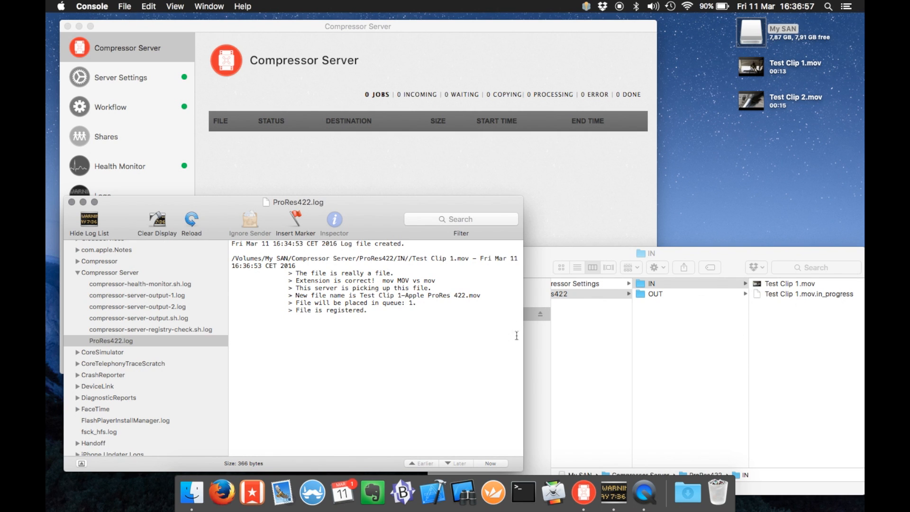
Widen the ProRes422 log window to read the pickup entries, then launch Compressor
left_click_drag(524, 337, 599, 337)
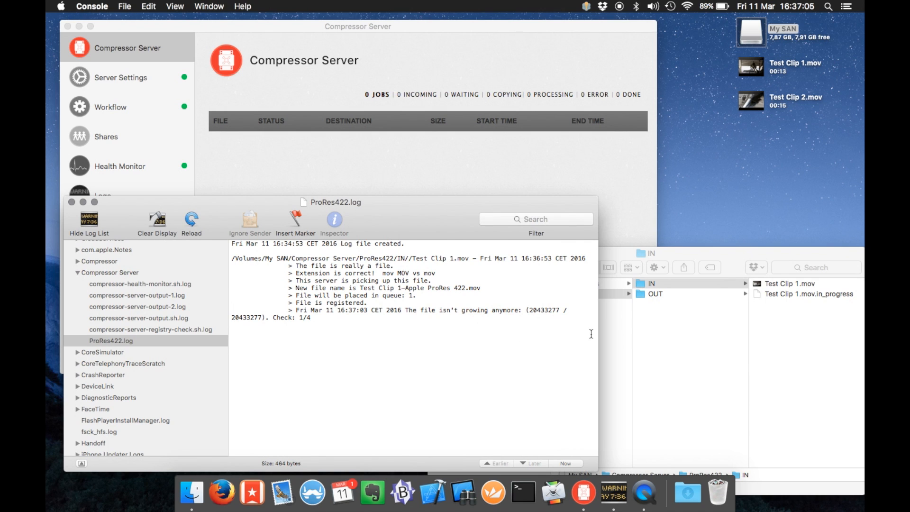
left_click_drag(598, 335, 694, 338)
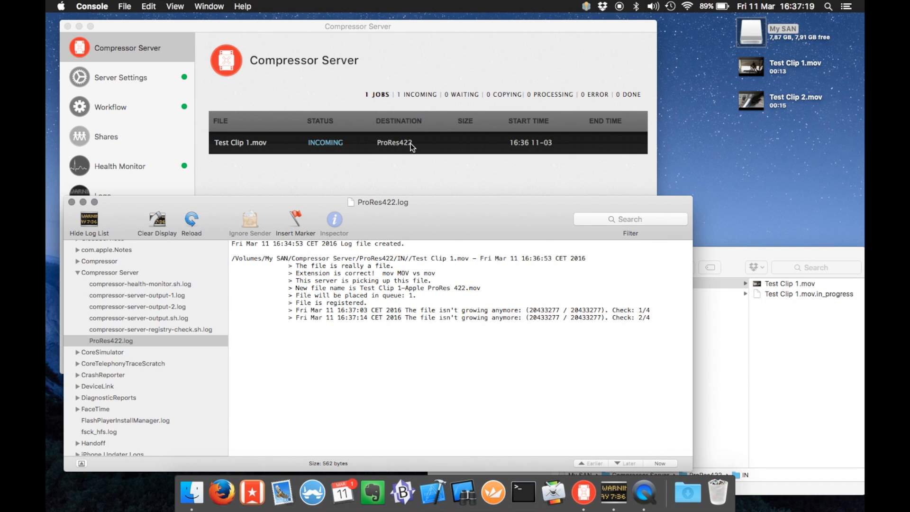
left_click(552, 494)
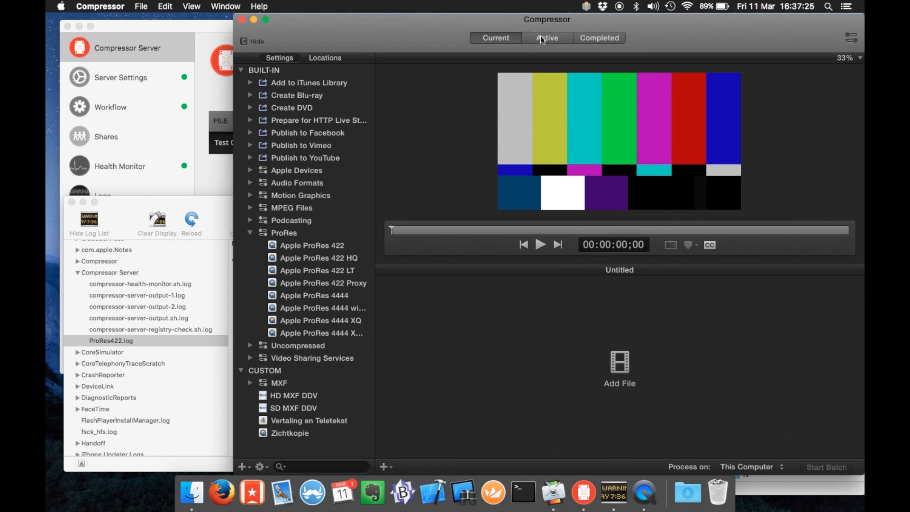
Show Compressor's Active jobs list with Test Clip 1.mov and move it aside
left_click(542, 40)
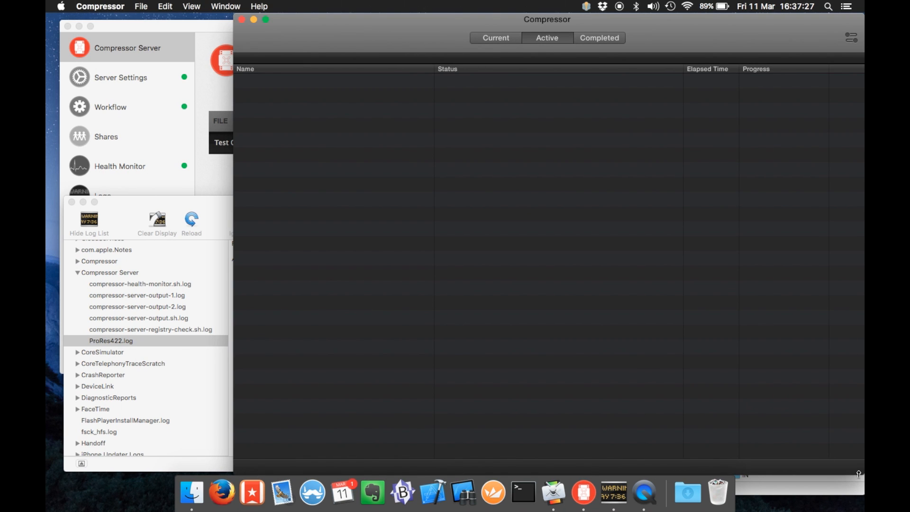
left_click_drag(670, 42, 520, 391)
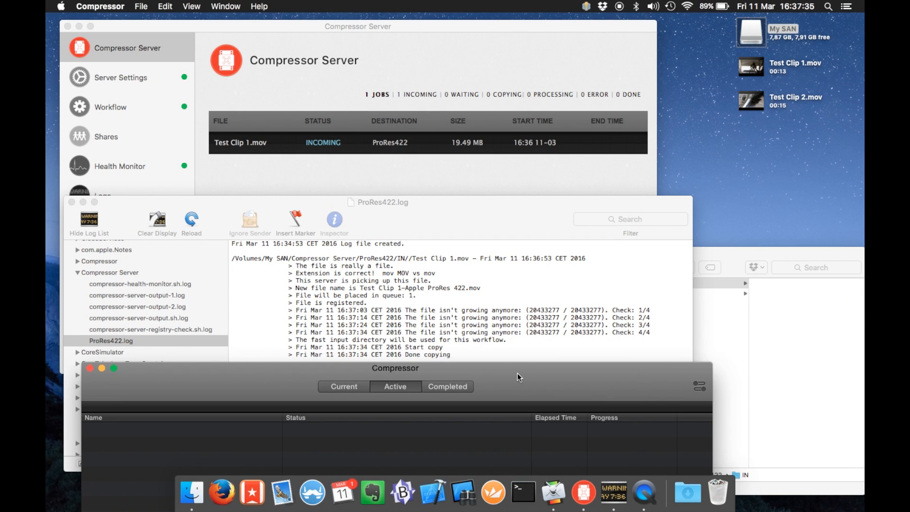
left_click_drag(517, 373, 518, 347)
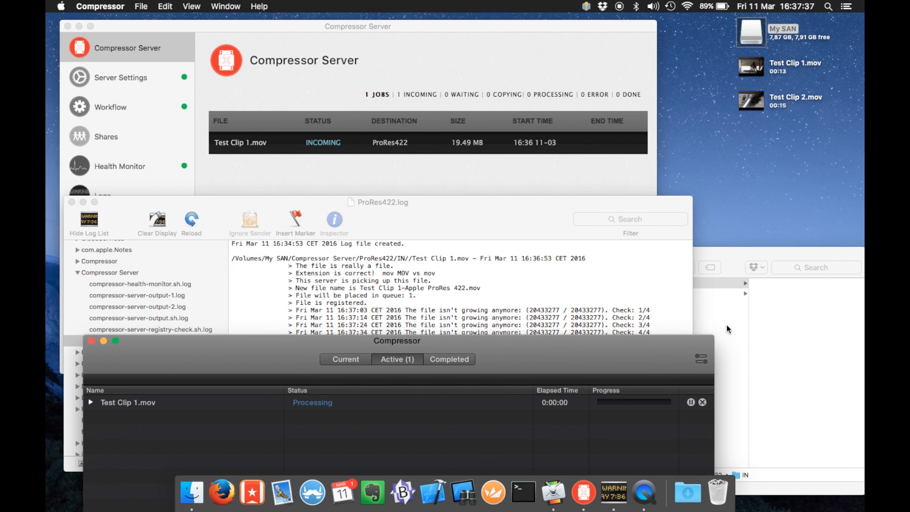
Reload the ProRes422 log in Console and view compressor-server-output-1.log
left_click(468, 269)
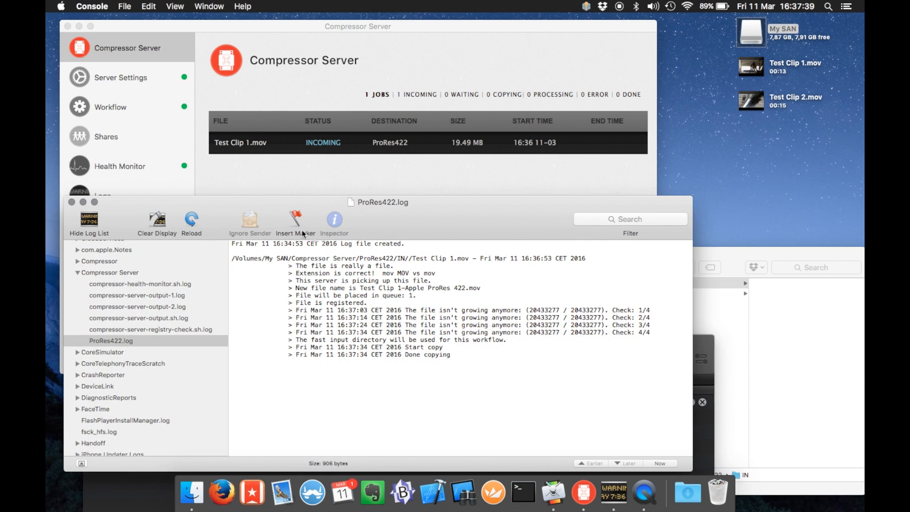
left_click(189, 227)
left_click(711, 444)
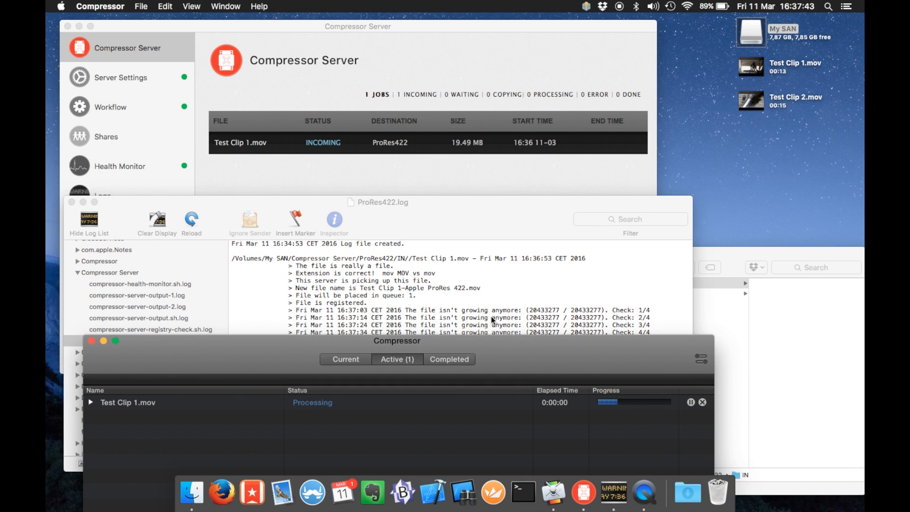
left_click(491, 317)
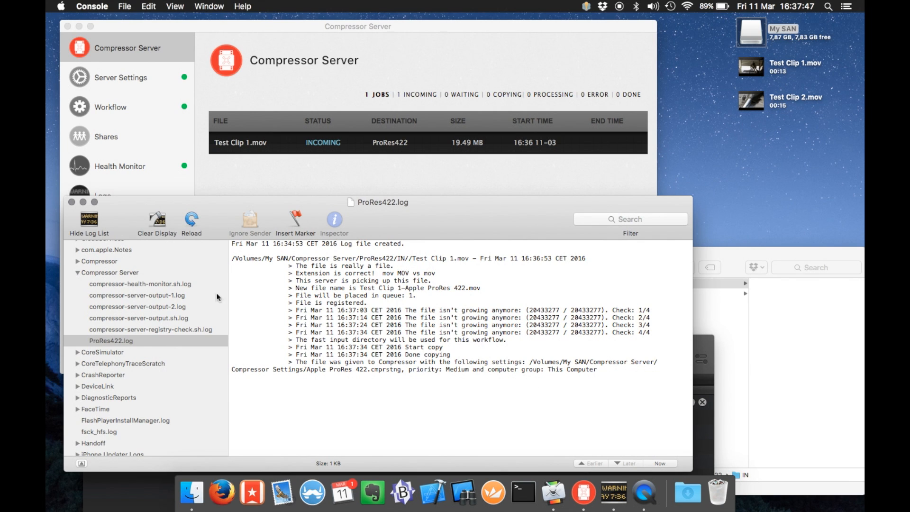
left_click(161, 295)
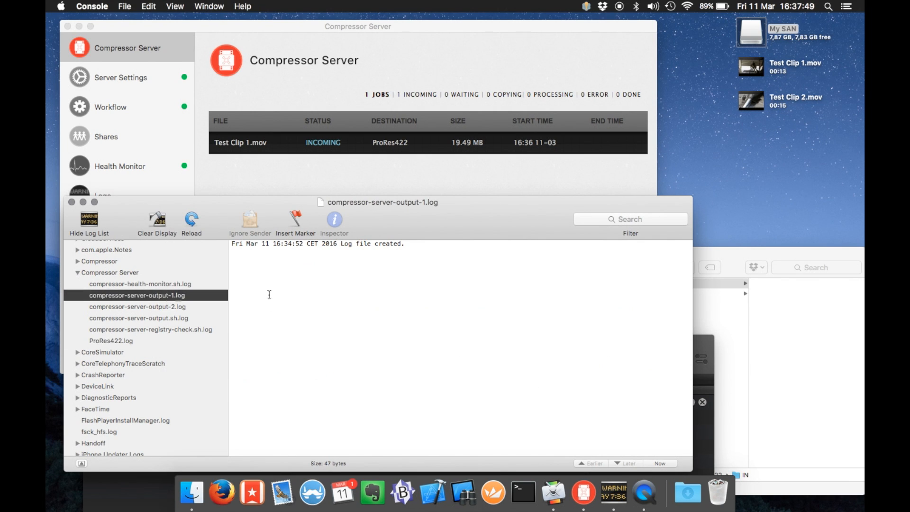
left_click(772, 368)
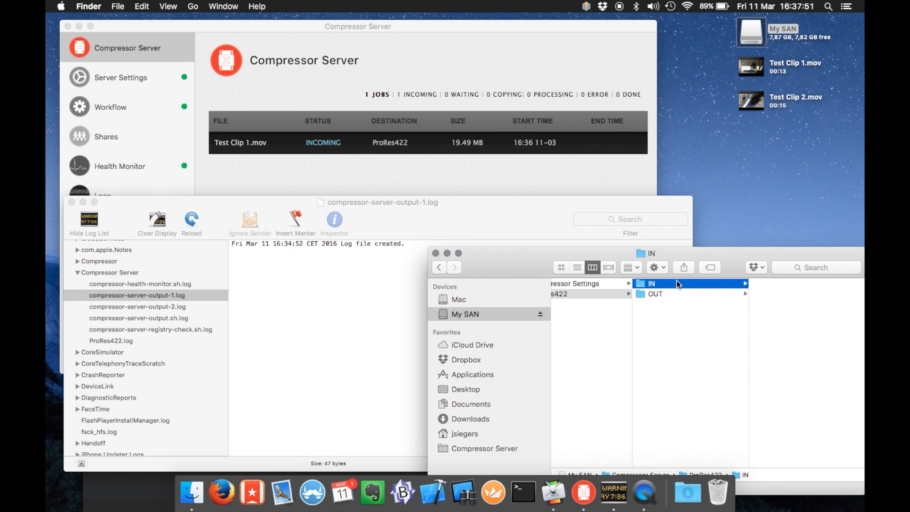
Open the OUT folder, then read the registry-check and output-1 logs in Console
left_click(671, 293)
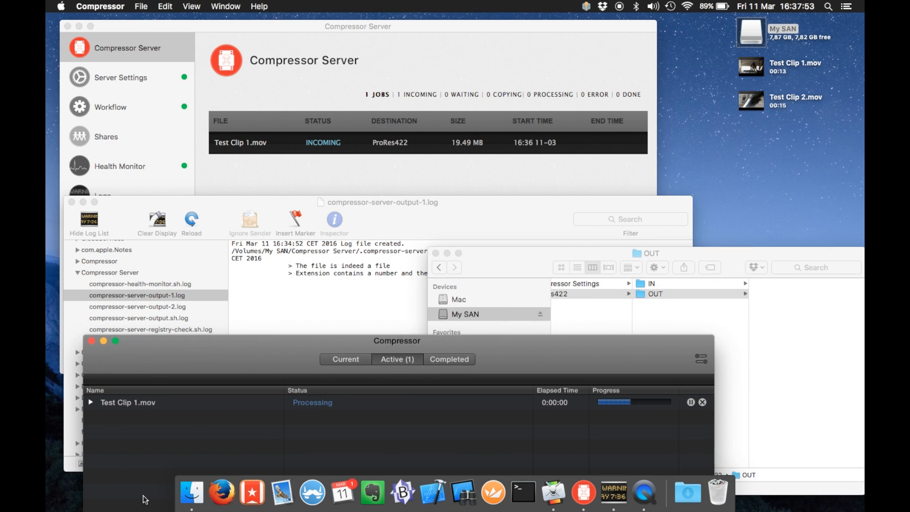
left_click(347, 310)
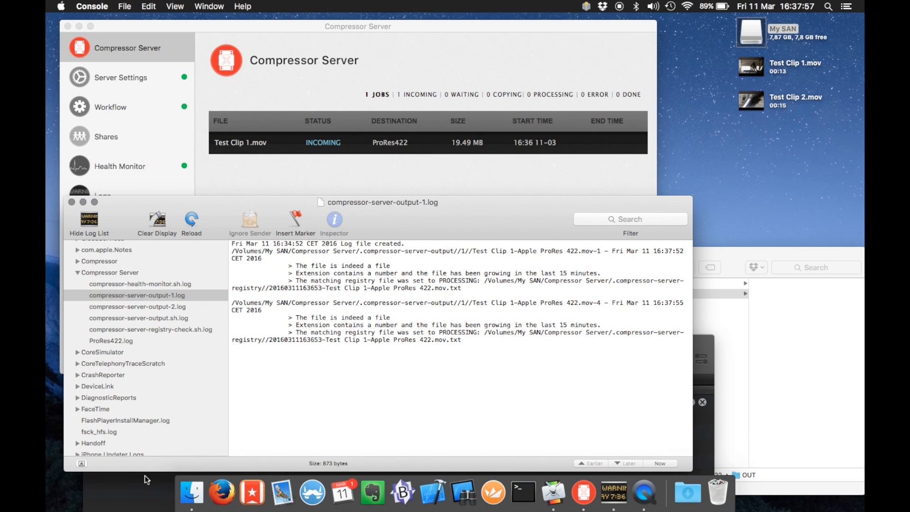
left_click(167, 329)
left_click(163, 295)
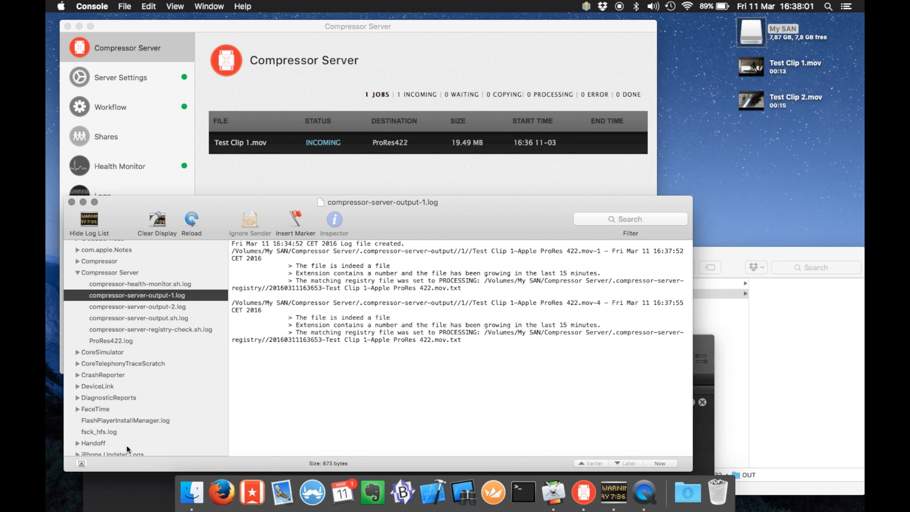
Confirm Compressor and Compressor Server show the job processing, then view the registry-check log
left_click(140, 505)
left_click(150, 75)
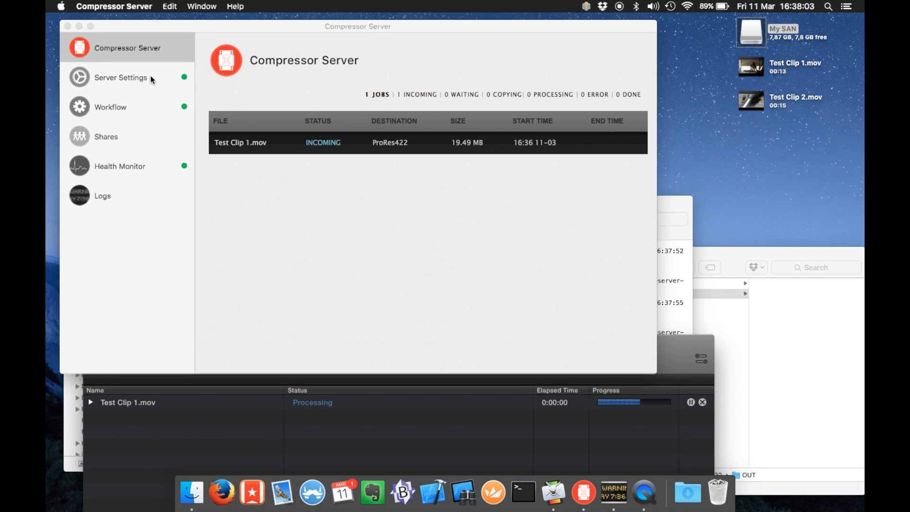
left_click(150, 75)
left_click(148, 50)
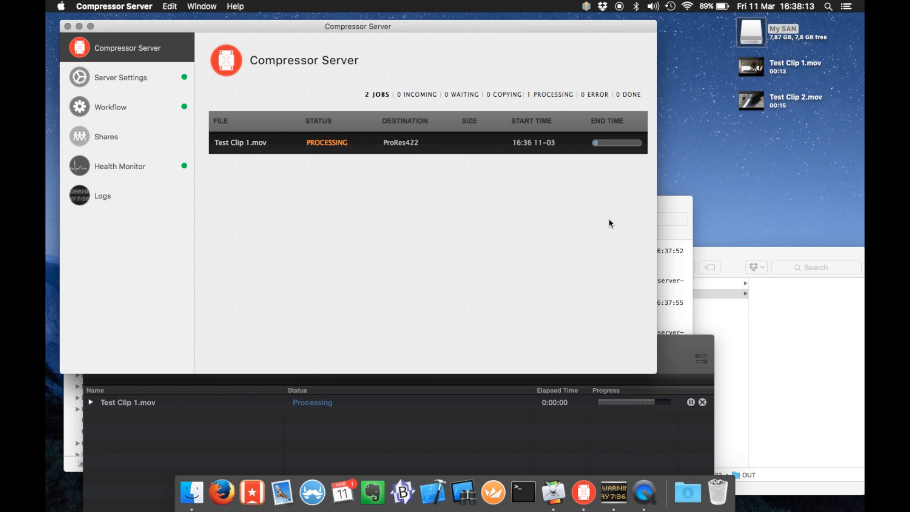
left_click(680, 275)
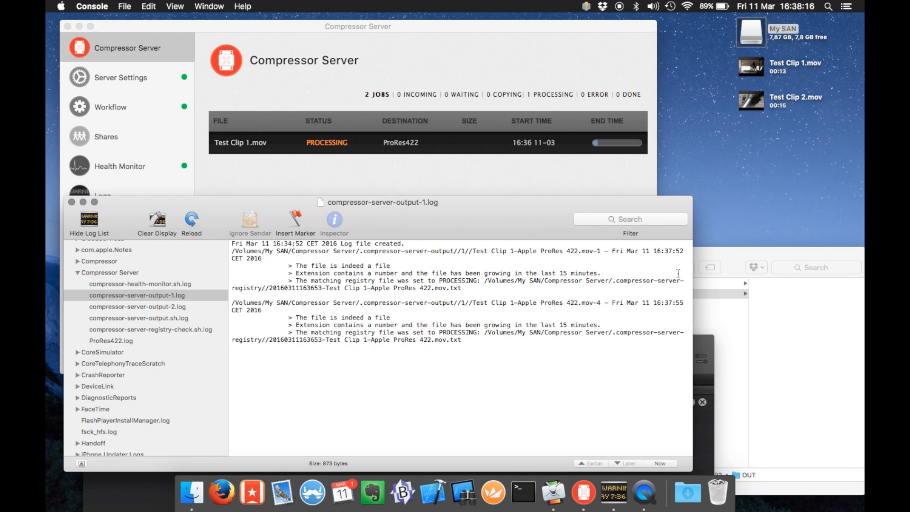
left_click(138, 329)
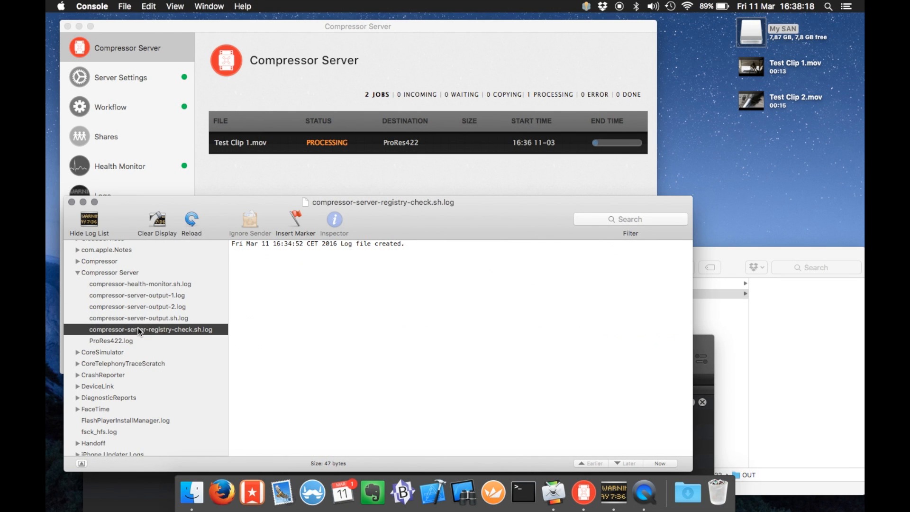
Compare the server and Compressor job lists, then note the registry log's latest progress, 74 percent
left_click(150, 297)
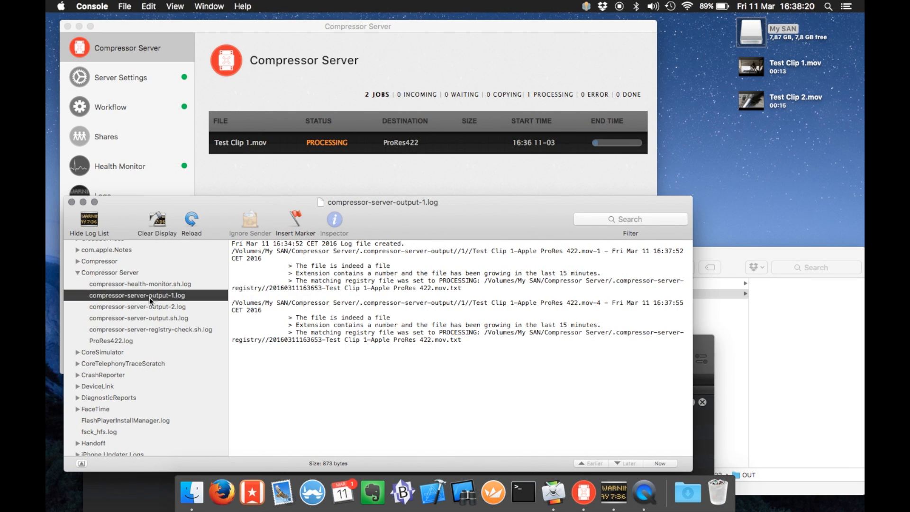
left_click(317, 181)
left_click(708, 421)
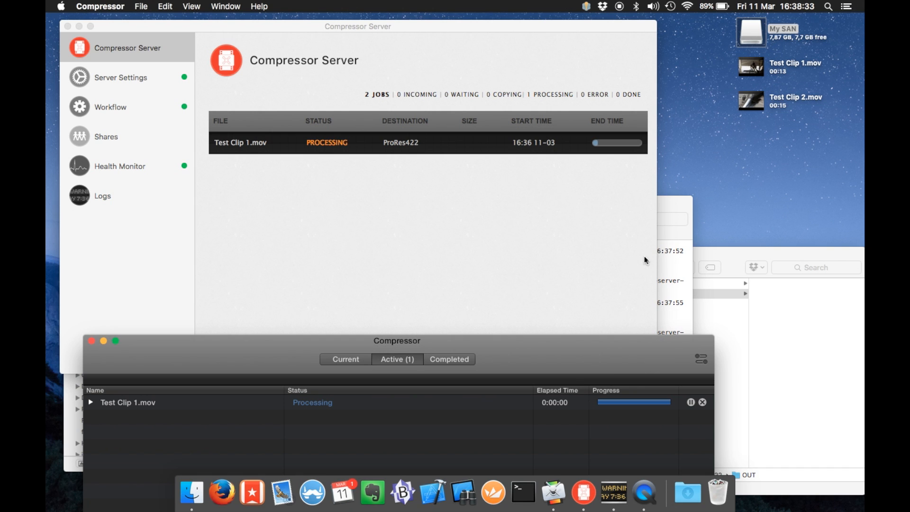
left_click(662, 268)
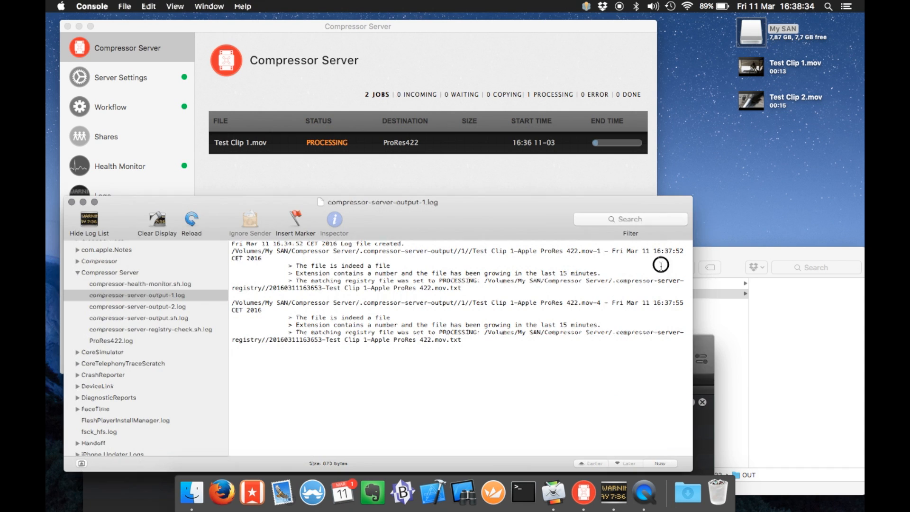
left_click(120, 331)
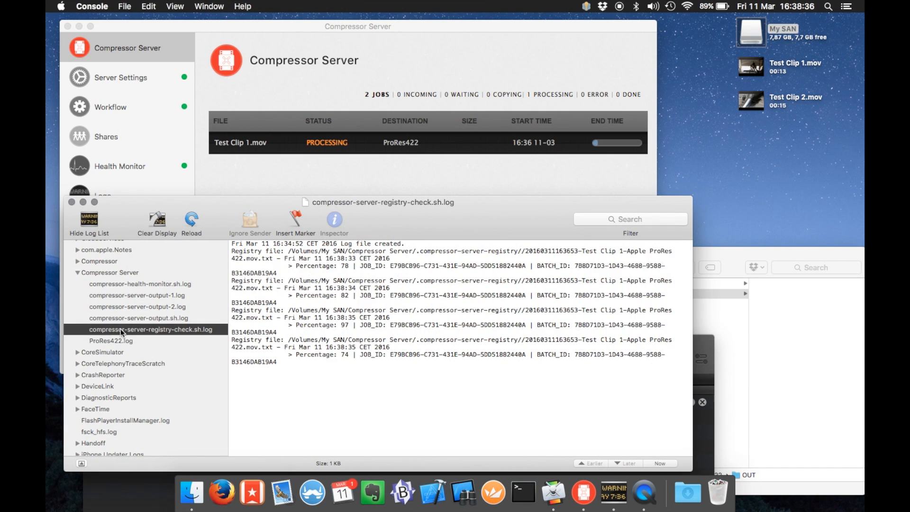
double_click(343, 355)
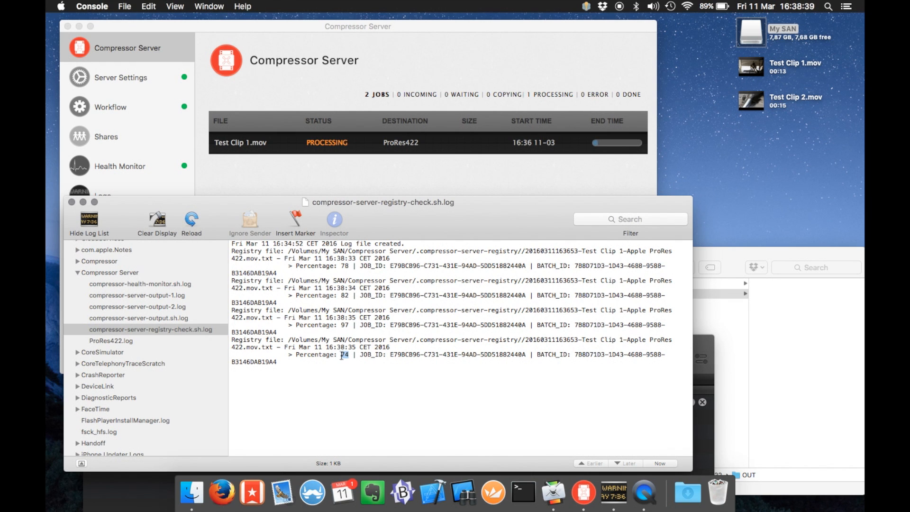
Cycle through Compressor Server's settings and job list, Compressor's active jobs and the log viewer
left_click(136, 84)
left_click(135, 83)
left_click(125, 48)
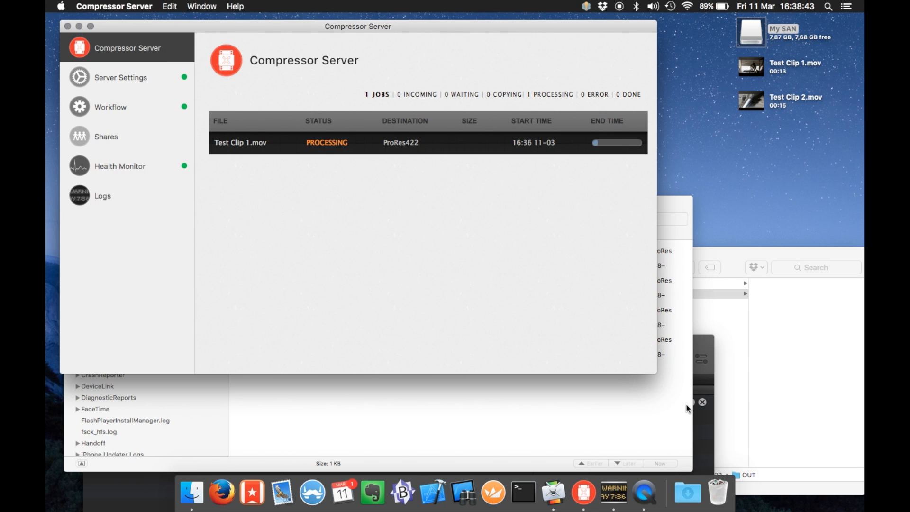
left_click(672, 280)
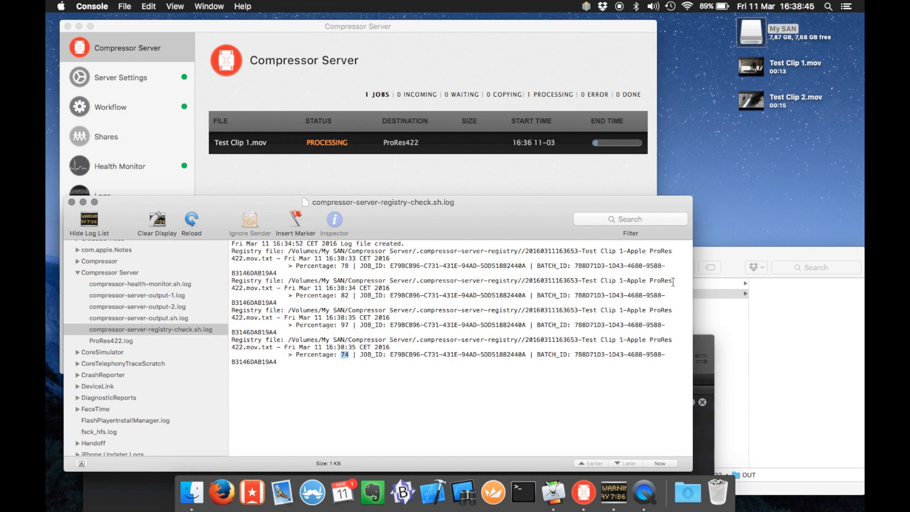
left_click(712, 409)
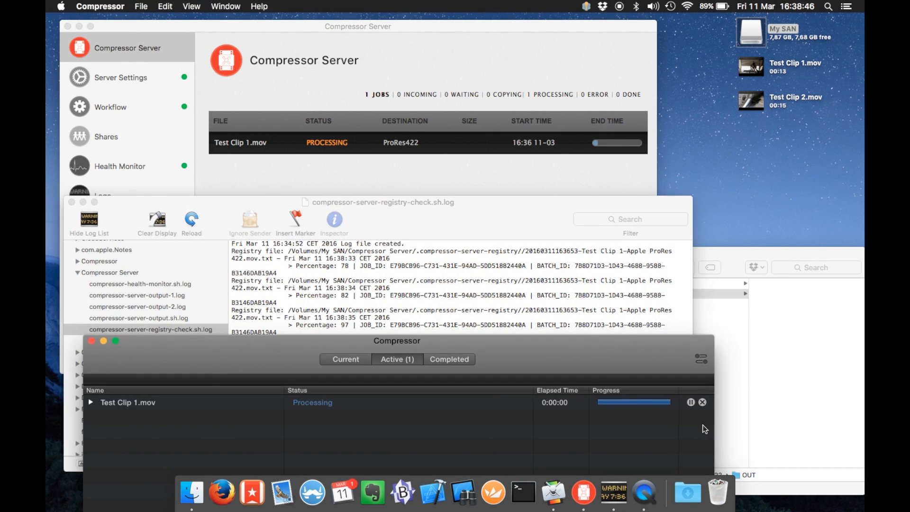
left_click(343, 291)
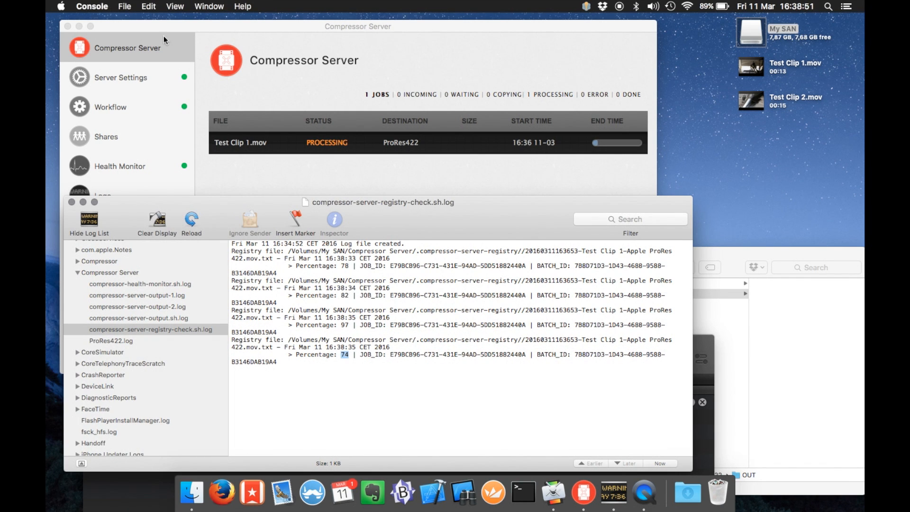
left_click(140, 72)
left_click(141, 72)
left_click(141, 54)
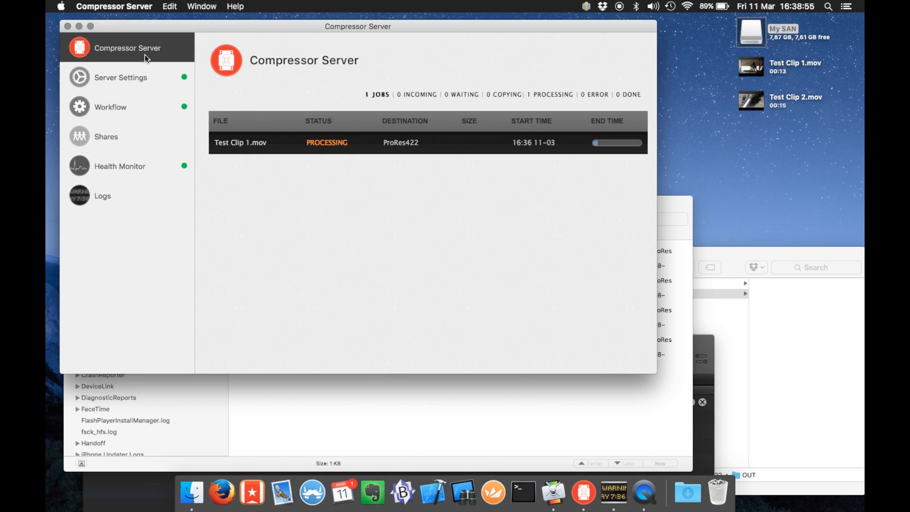
Check the OUT folder and server job list, then read compressor-server-output-1.log's new entry
left_click(761, 324)
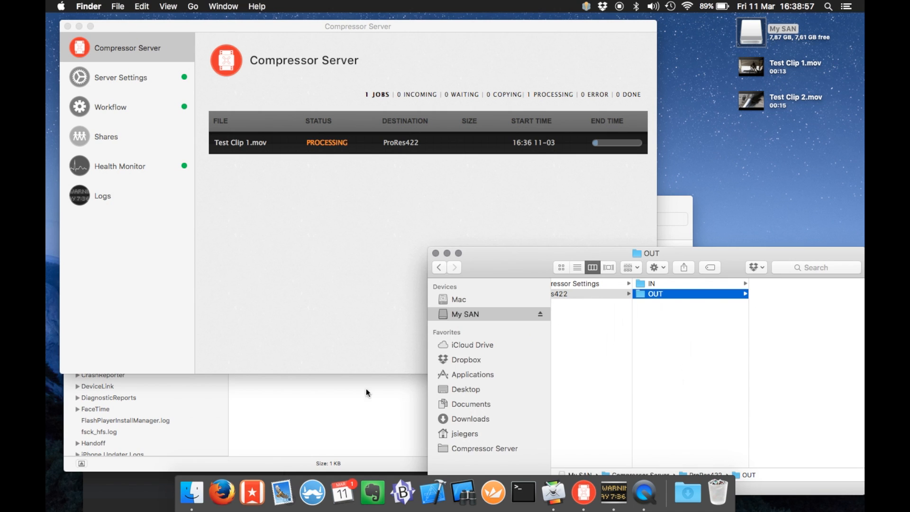
left_click(351, 405)
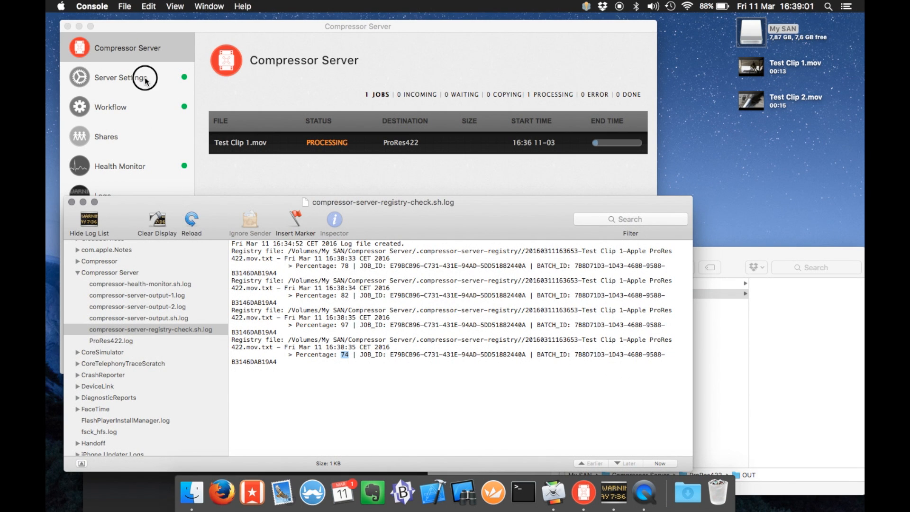
left_click(127, 77)
left_click(150, 48)
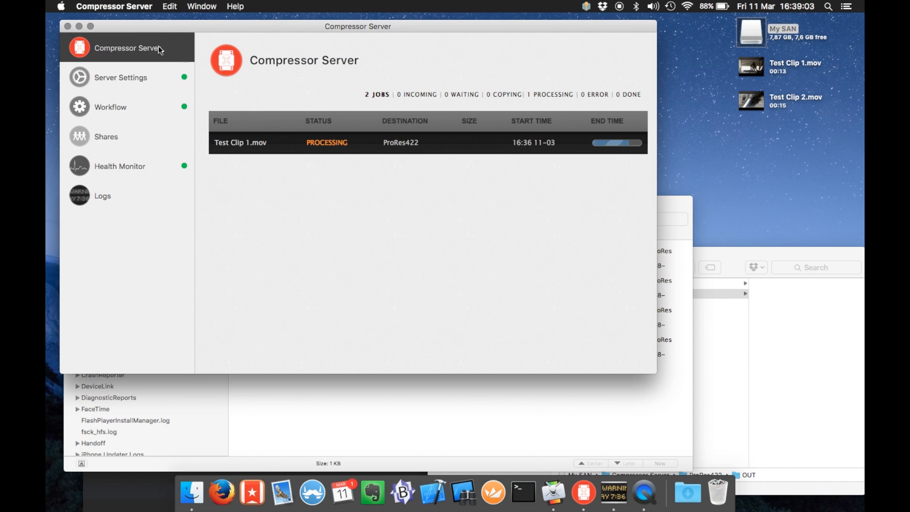
left_click(614, 432)
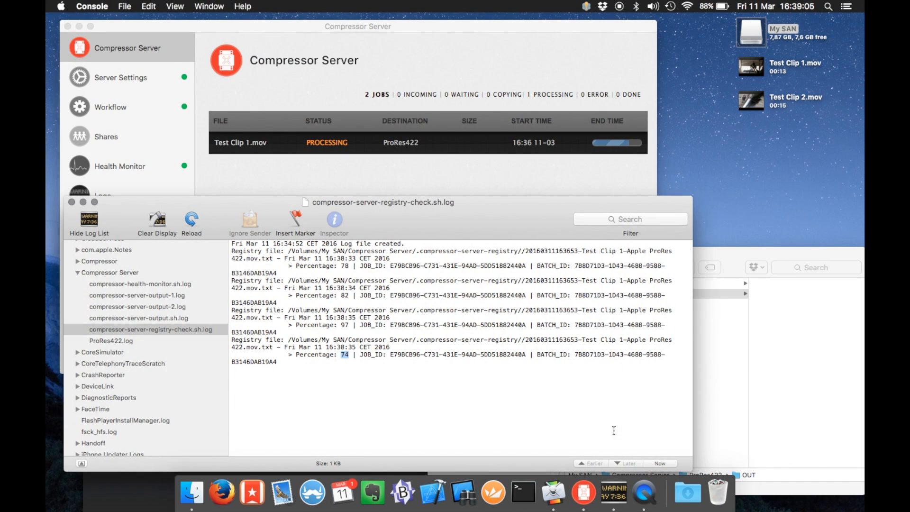
left_click(169, 295)
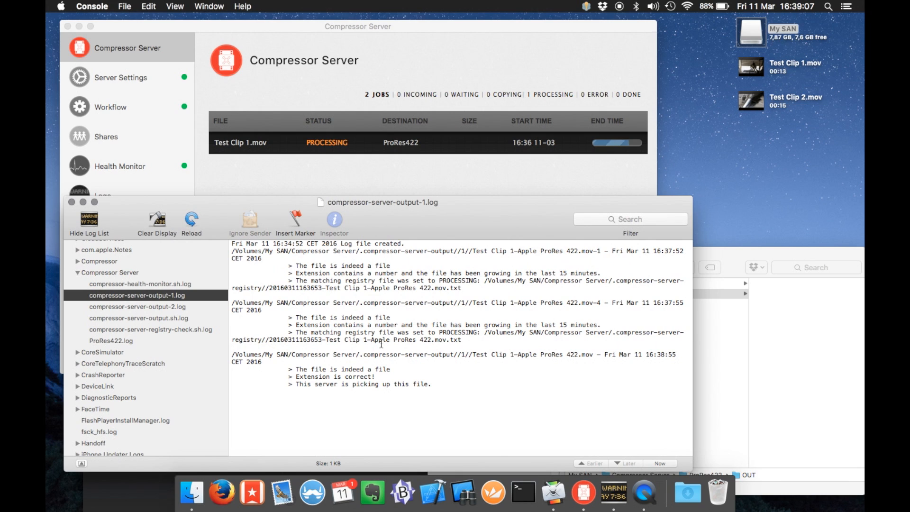
Check Compressor Server, then read the registry-check (100%), output-2 and output-1 logs
left_click(510, 355)
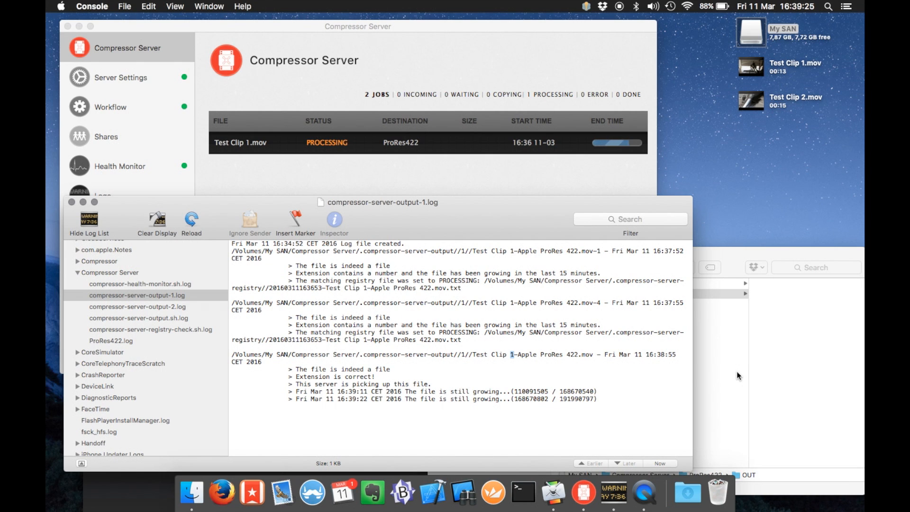
left_click(138, 76)
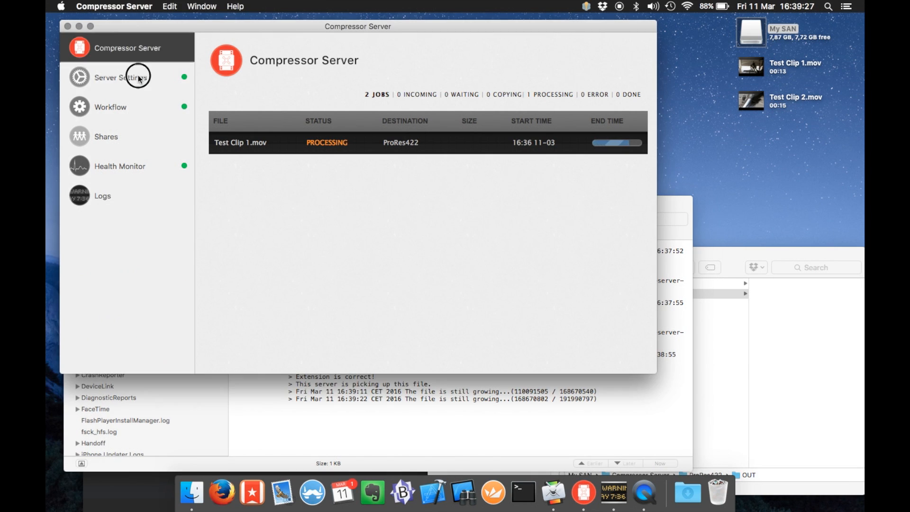
left_click(138, 47)
left_click(242, 402)
left_click(200, 330)
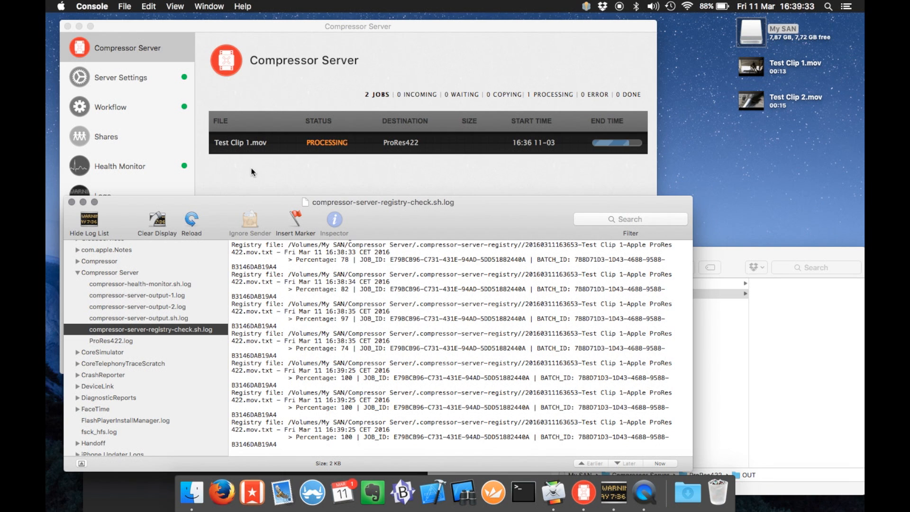
left_click(162, 304)
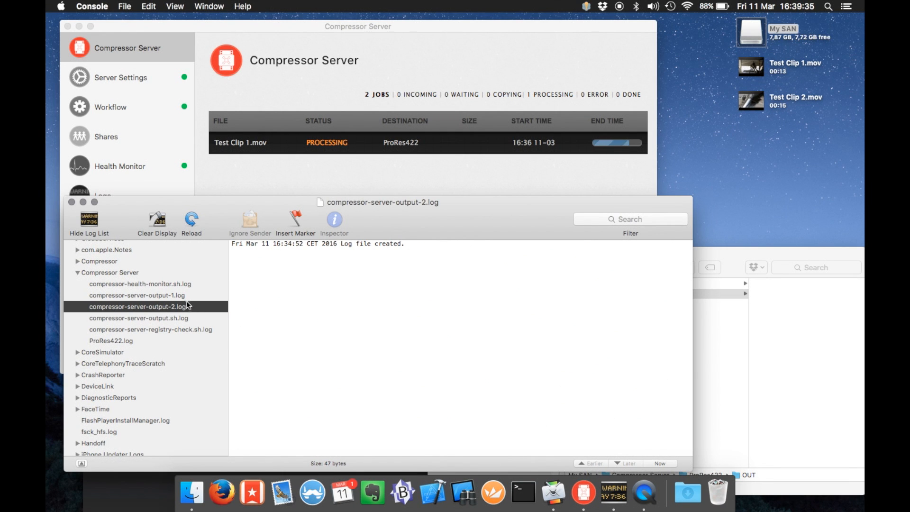
left_click(185, 295)
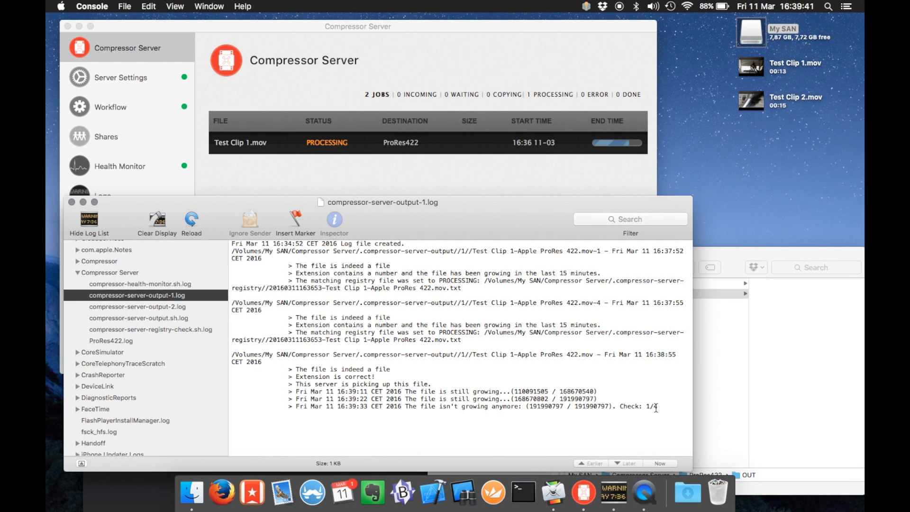
left_click(800, 382)
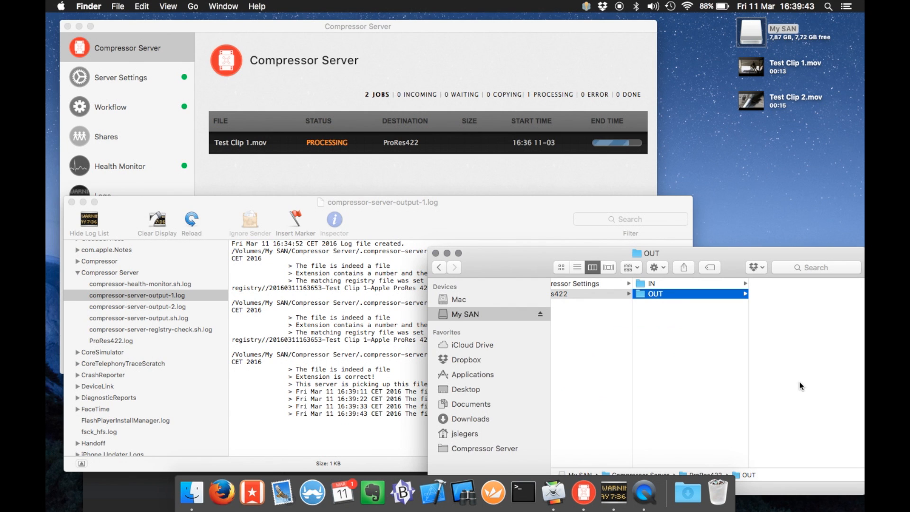
Enlarge the OUT folder window and right-click Test Clip 1-Apple ProRes 422.mov for its actions
left_click_drag(532, 258, 575, 219)
left_click(370, 406)
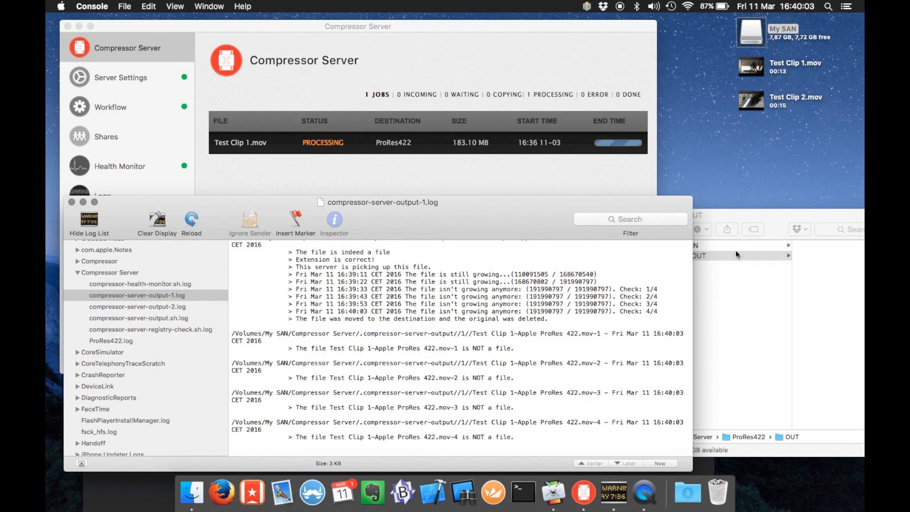
left_click_drag(776, 229, 473, 218)
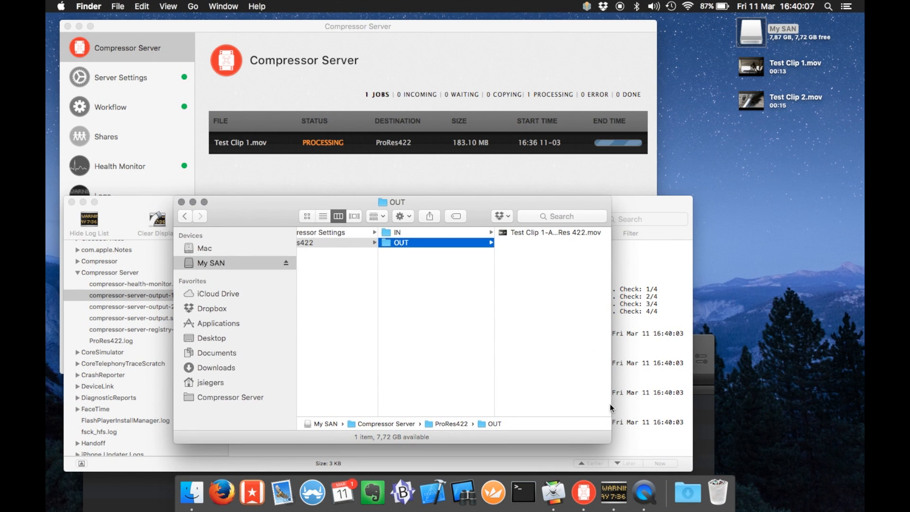
left_click_drag(612, 438, 780, 374)
left_click(625, 233)
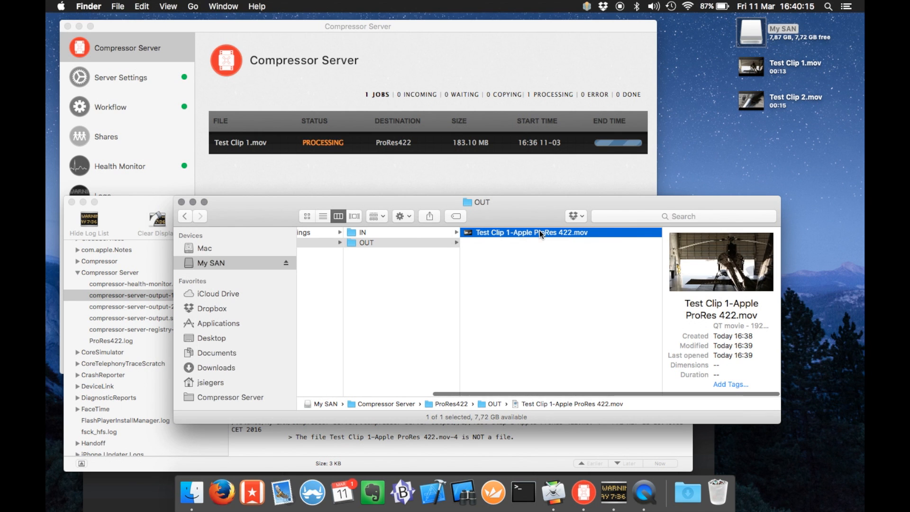
right_click(540, 231)
Open the clip in QuickTime Player 7, verify Apple ProRes 422 at 1920 × 1080, and quit
mouse_move(563, 246)
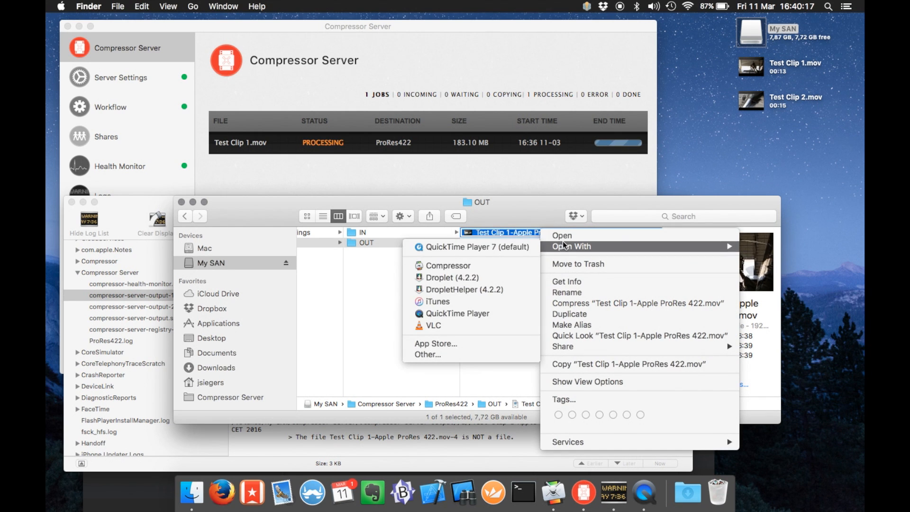
left_click(490, 249)
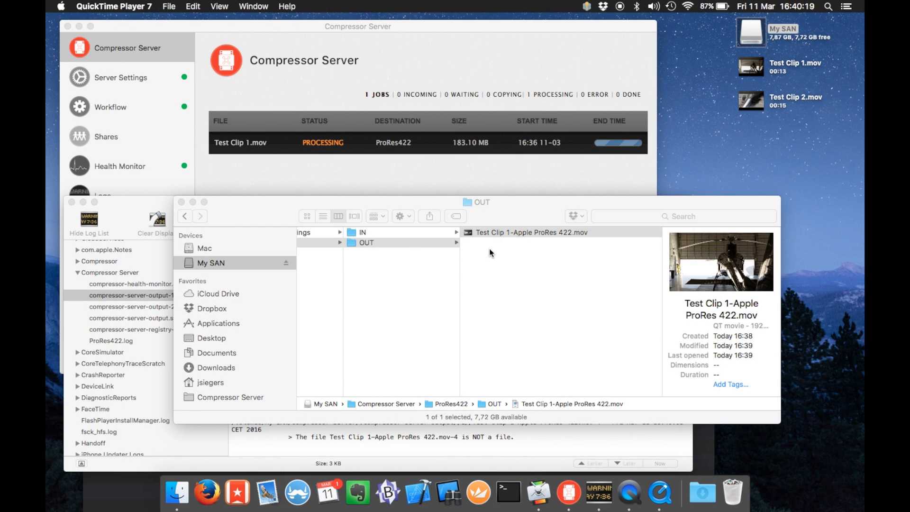
key("super+0")
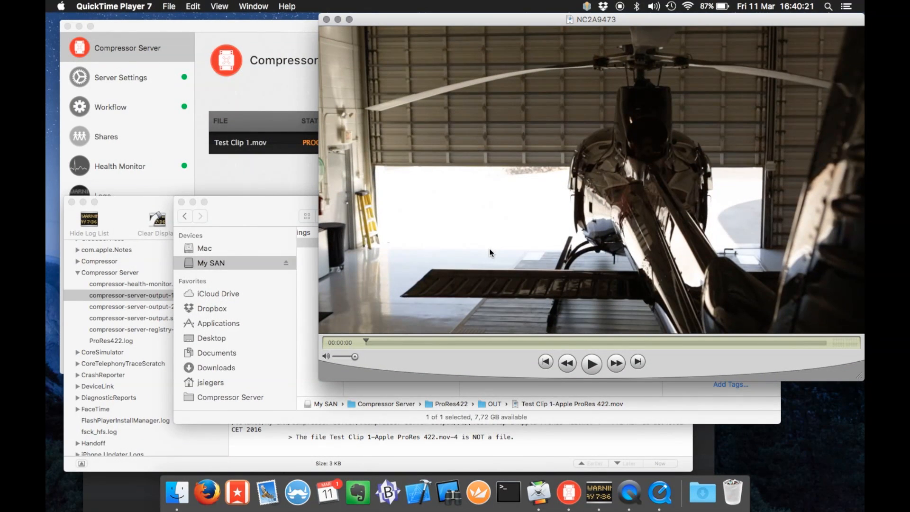
key("super+i")
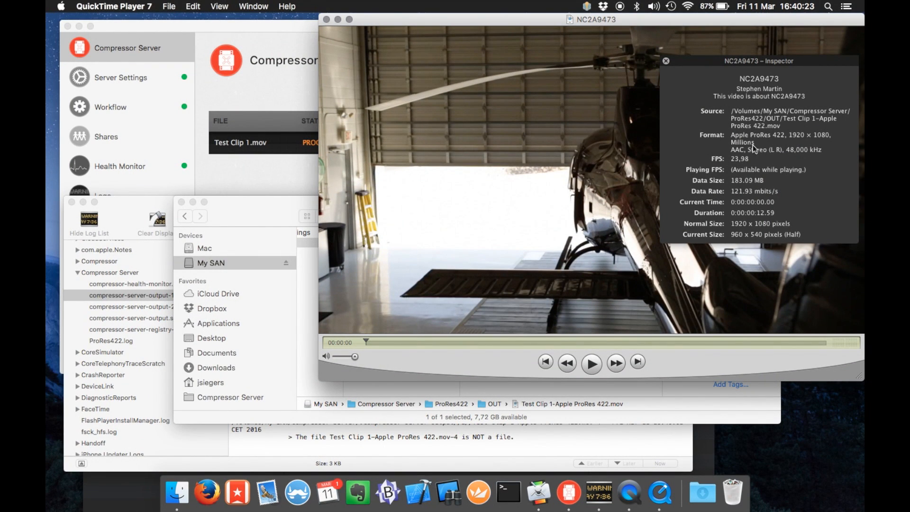
left_click(666, 61)
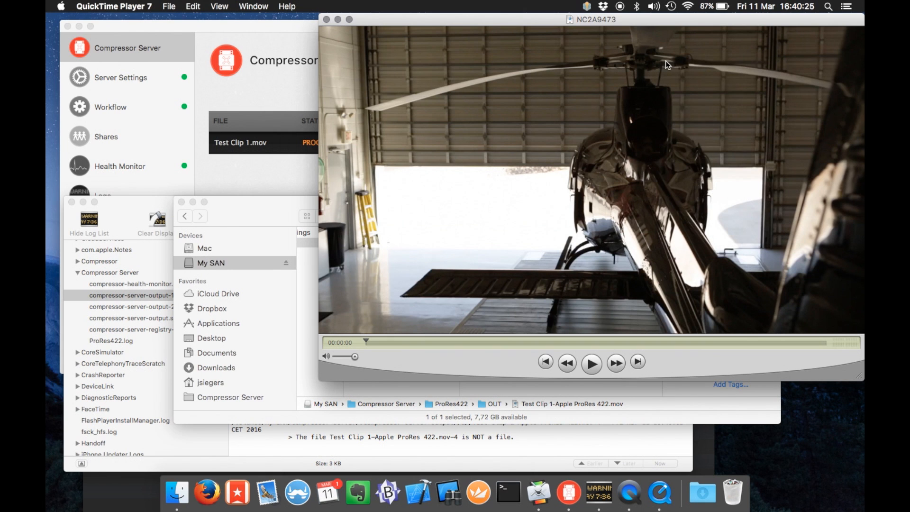
key("super+q")
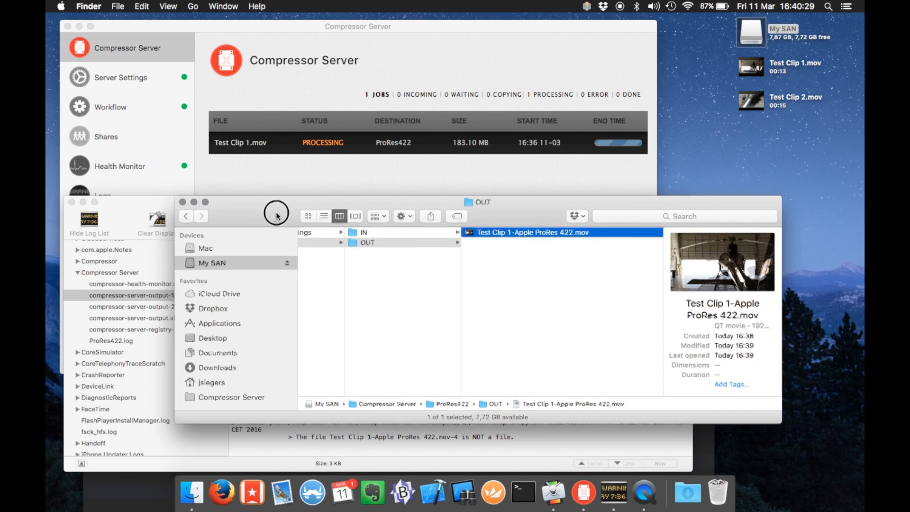
Close the OUT folder window and bring up Compressor Server's job list
left_click_drag(266, 213, 337, 192)
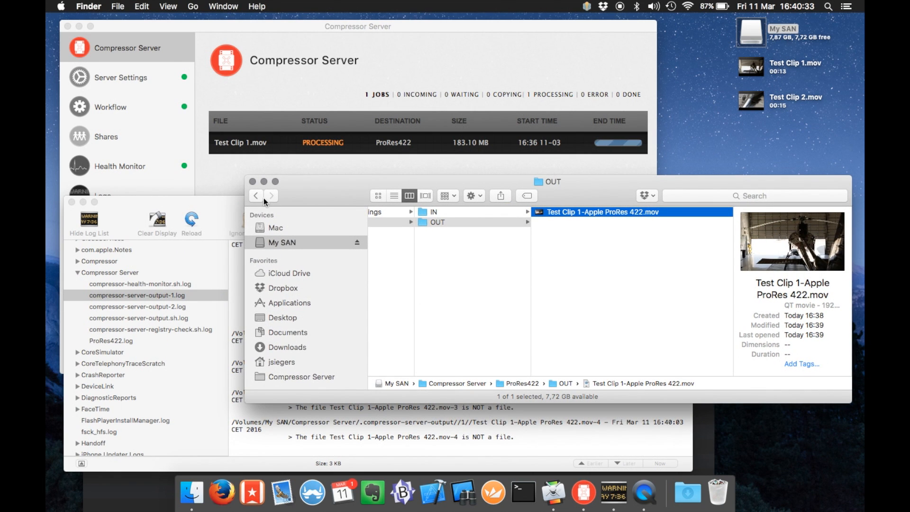
left_click(252, 181)
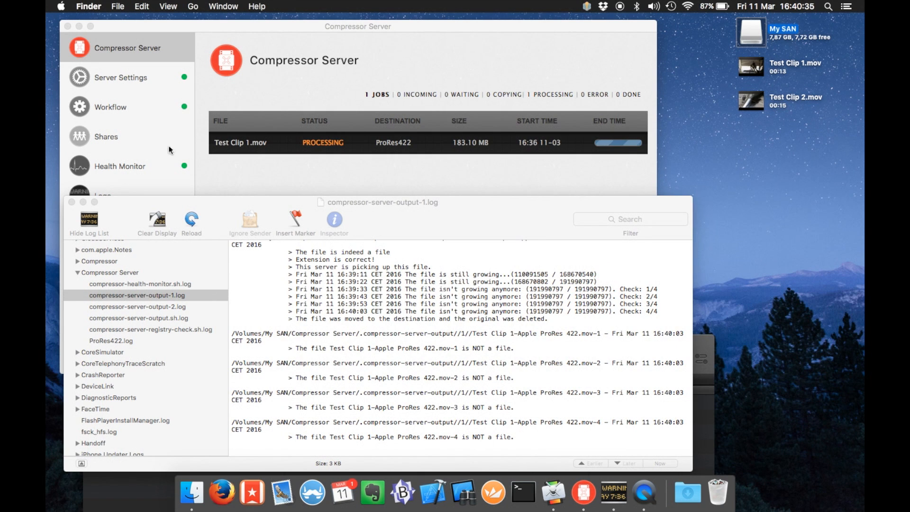
left_click(144, 80)
left_click(144, 57)
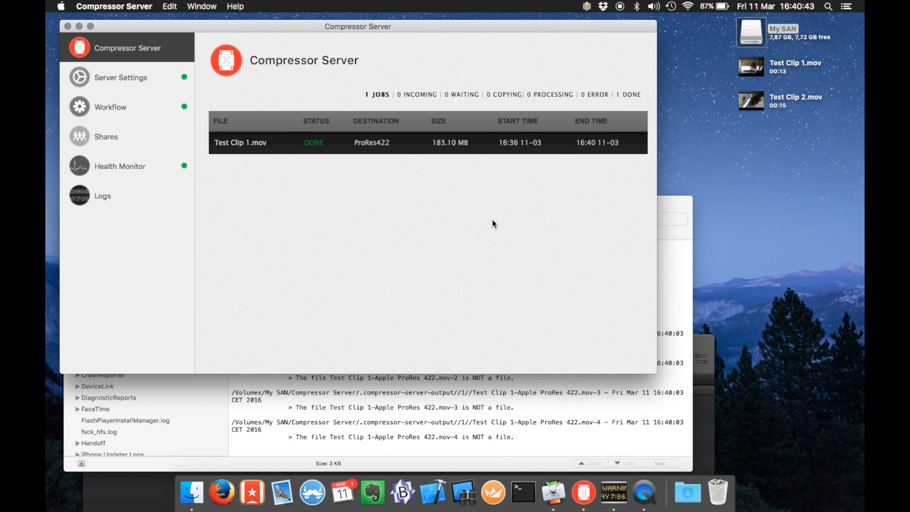
Hide Console and Compressor so the job list shows Test Clip 1.mov as DONE
left_click(414, 394)
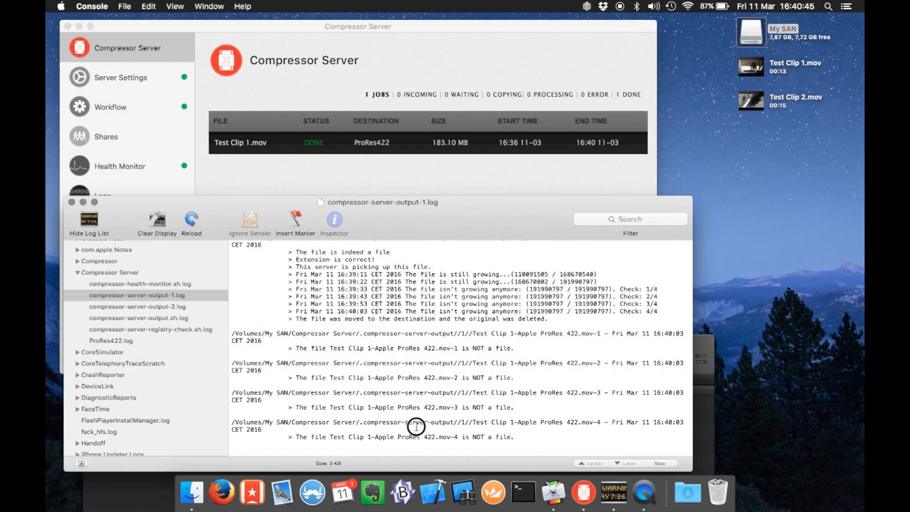
key("super+h")
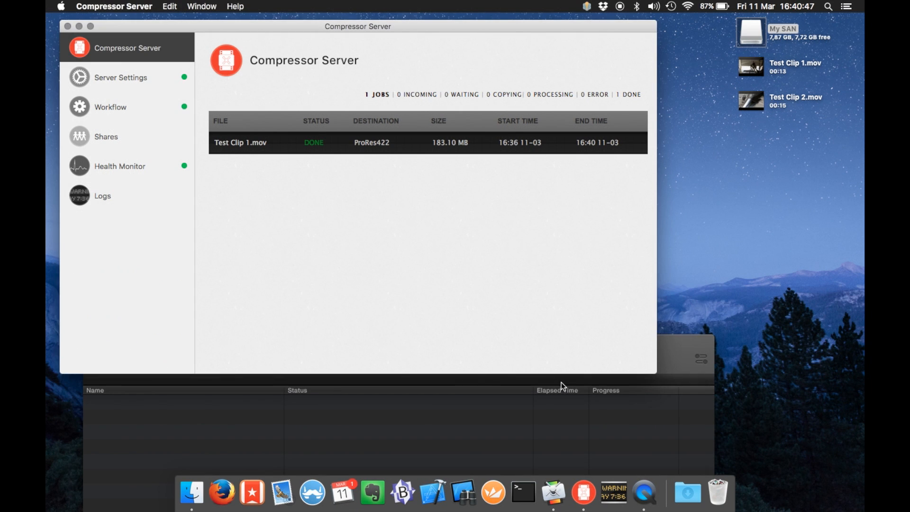
left_click(562, 383)
left_click_drag(565, 370, 635, 26)
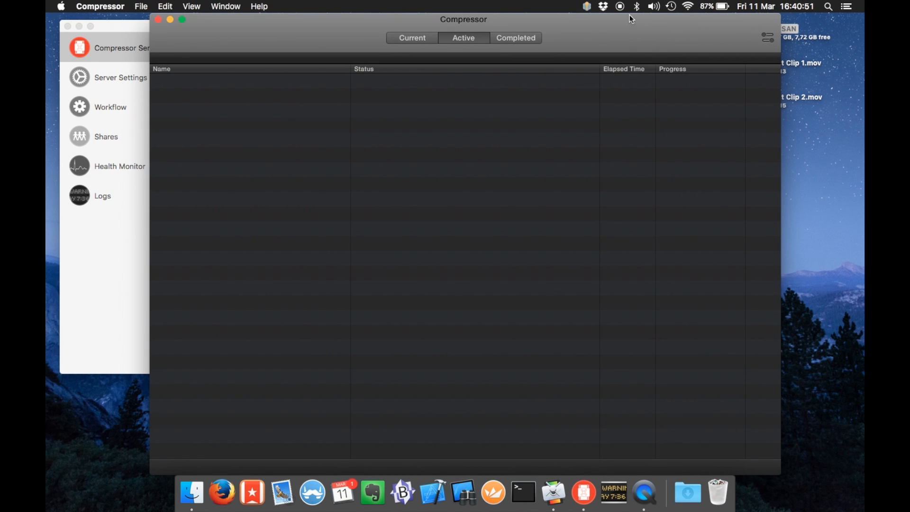
left_click_drag(346, 20, 328, 95)
key("super+h")
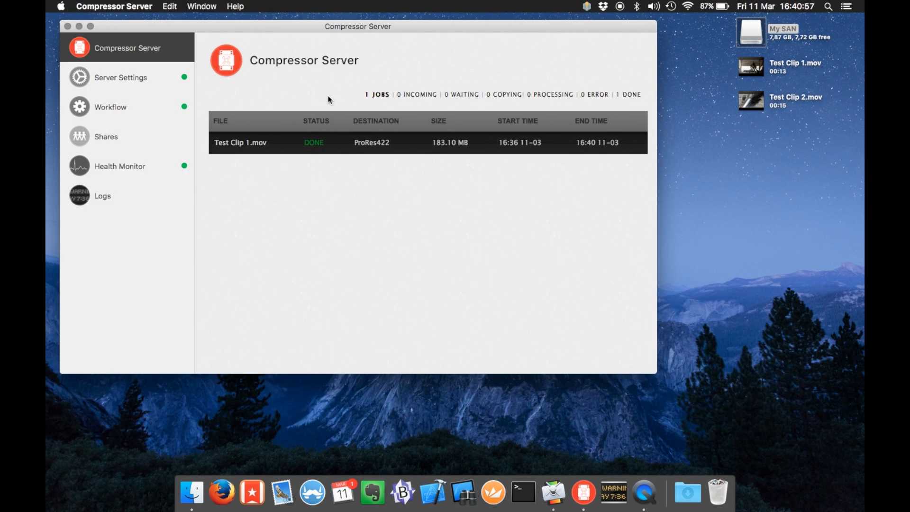